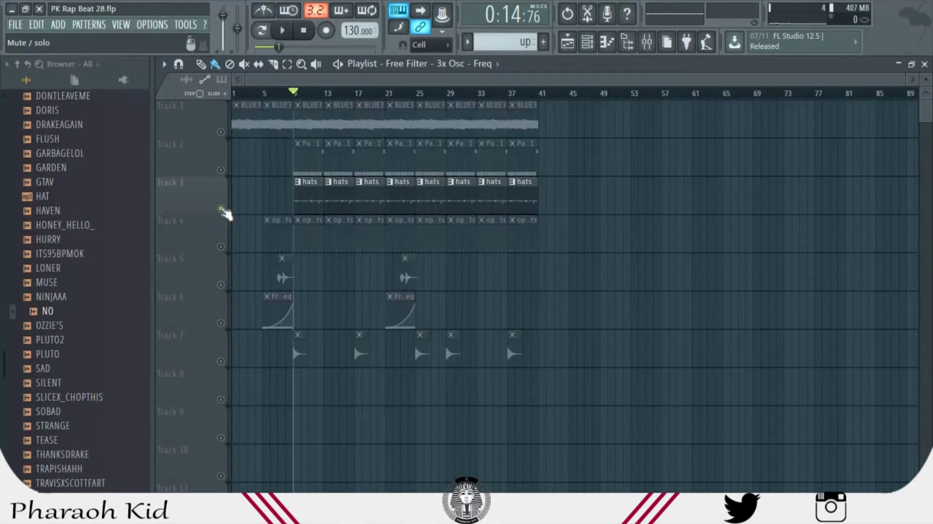
- Solo Track 3 with the hats pattern and play it from bar 9 to hear it alone
{"action": "left_click", "coordinate": [222, 208]}
{"action": "key", "text": "space"}
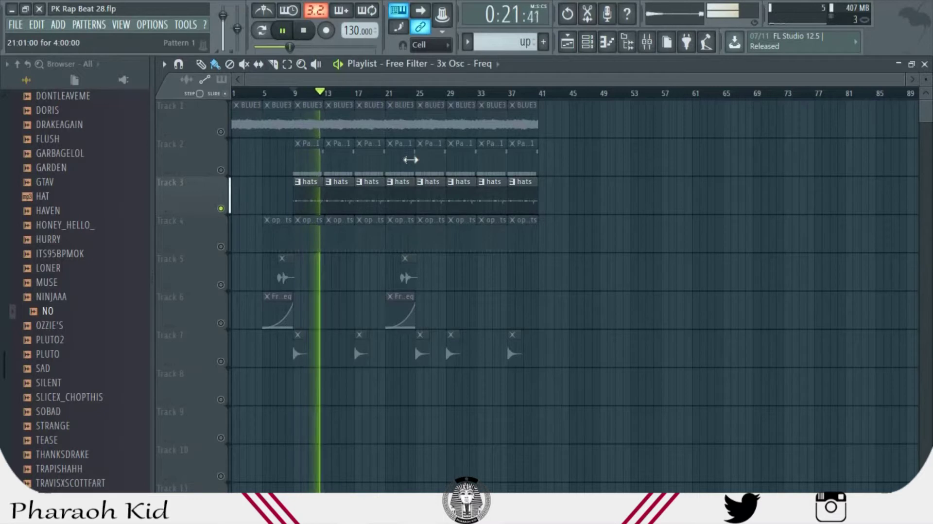
{"action": "key", "text": "space"}
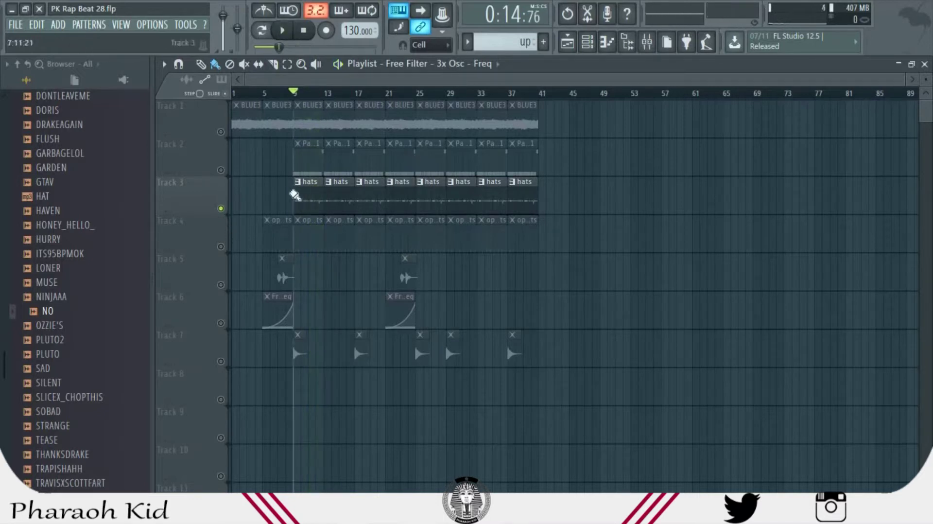
- Open the hats pattern in the piano roll, fit all four bars in view, and play it to examine the hi-hat notes
{"action": "left_click", "coordinate": [304, 195]}
{"action": "double_click", "coordinate": [305, 194]}
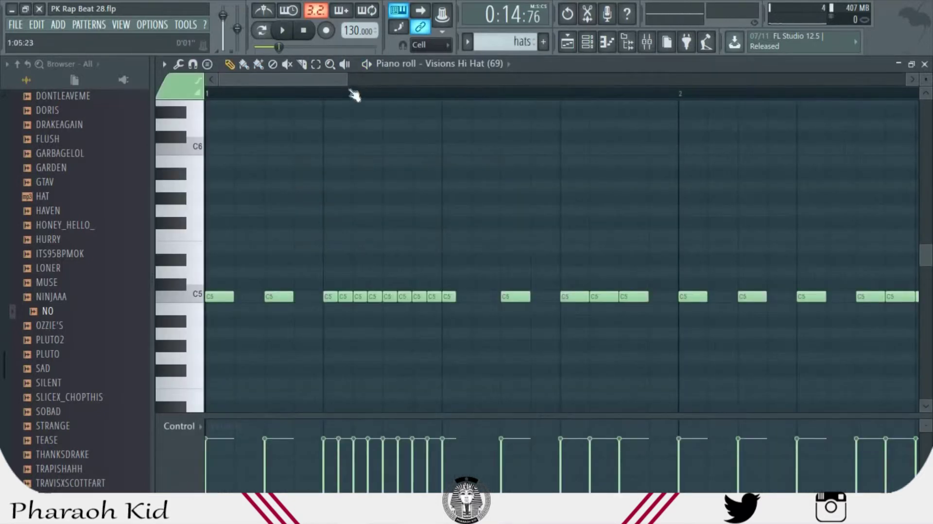
{"action": "left_click_drag", "start_coordinate": [535, 142], "coordinate": [673, 159]}
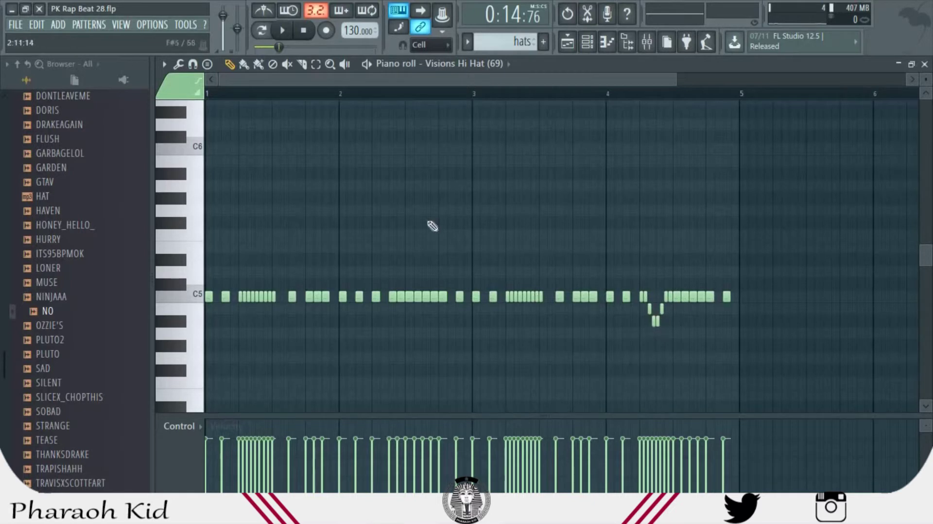
{"action": "left_click_drag", "start_coordinate": [677, 78], "coordinate": [619, 73]}
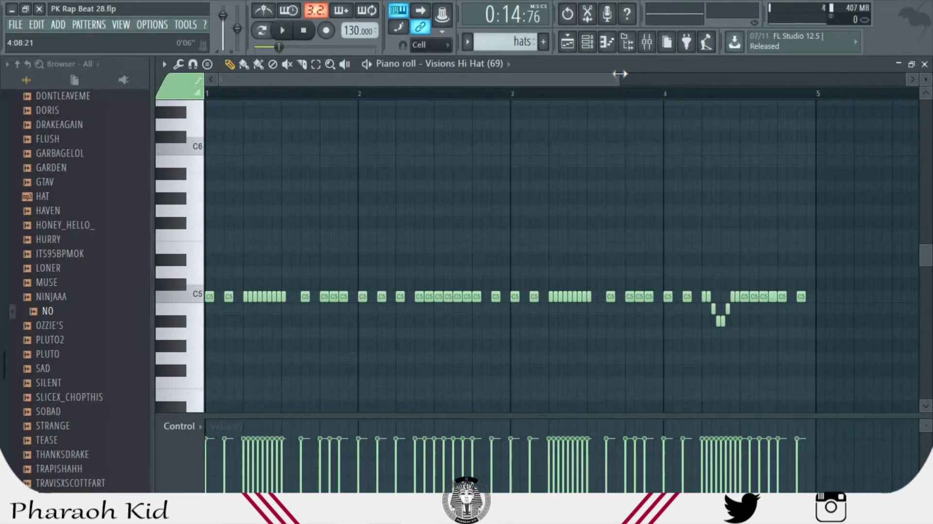
{"action": "key", "text": "space"}
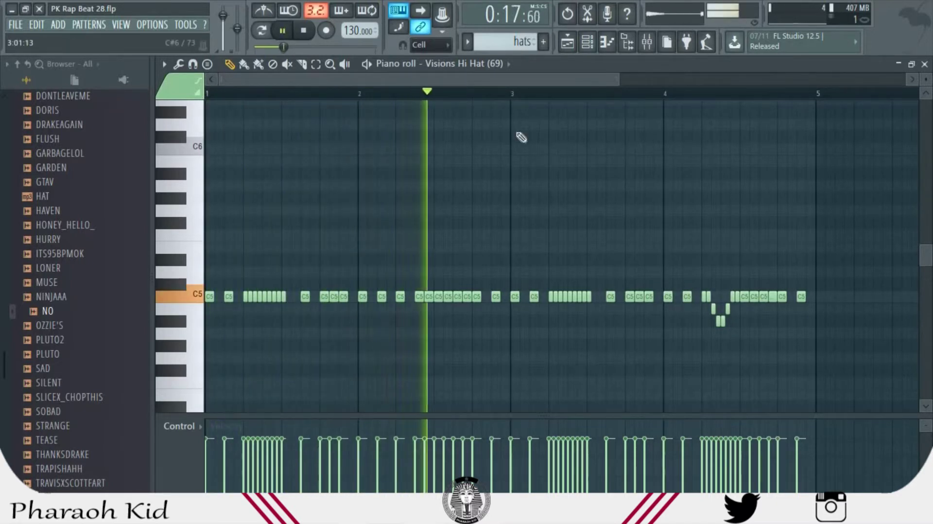
{"action": "key", "text": "space"}
- Unsolo Track 3 in the playlist and play the full arrangement from bar 9
{"action": "left_click", "coordinate": [569, 44]}
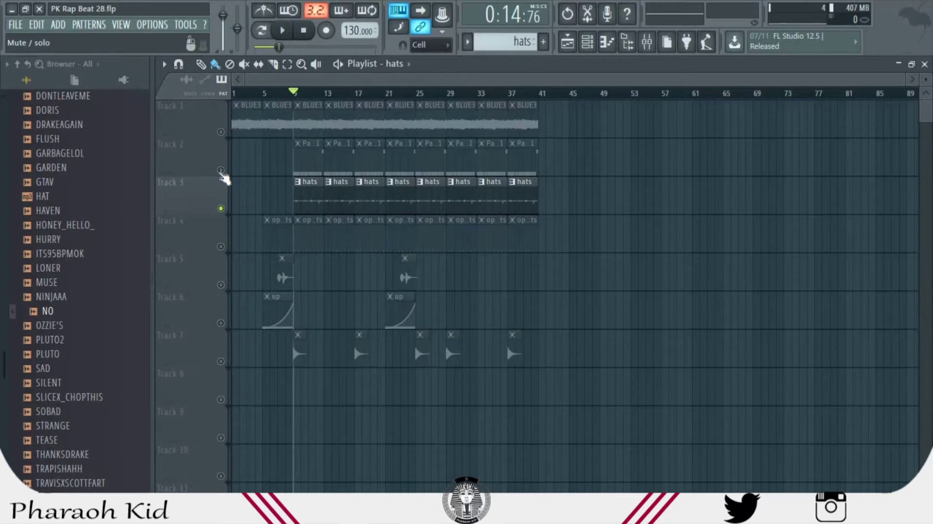
{"action": "right_click", "coordinate": [221, 208]}
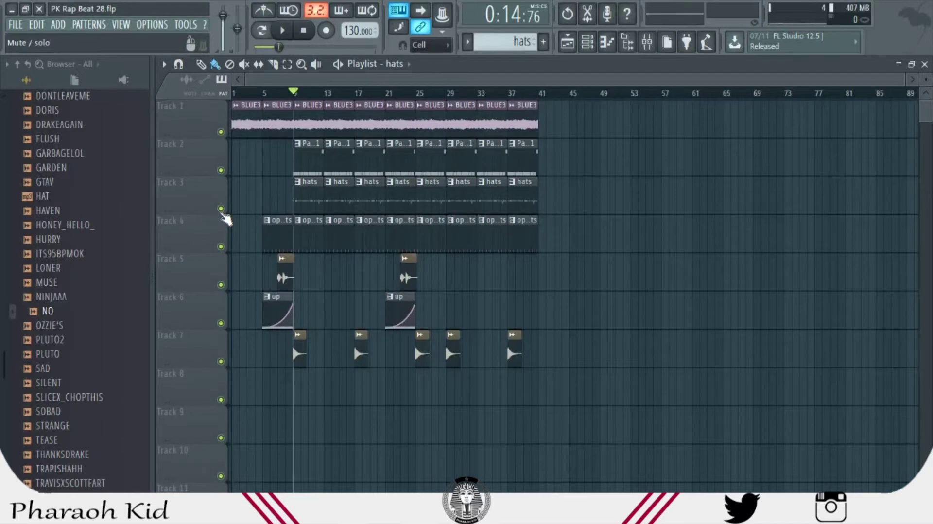
{"action": "key", "text": "space"}
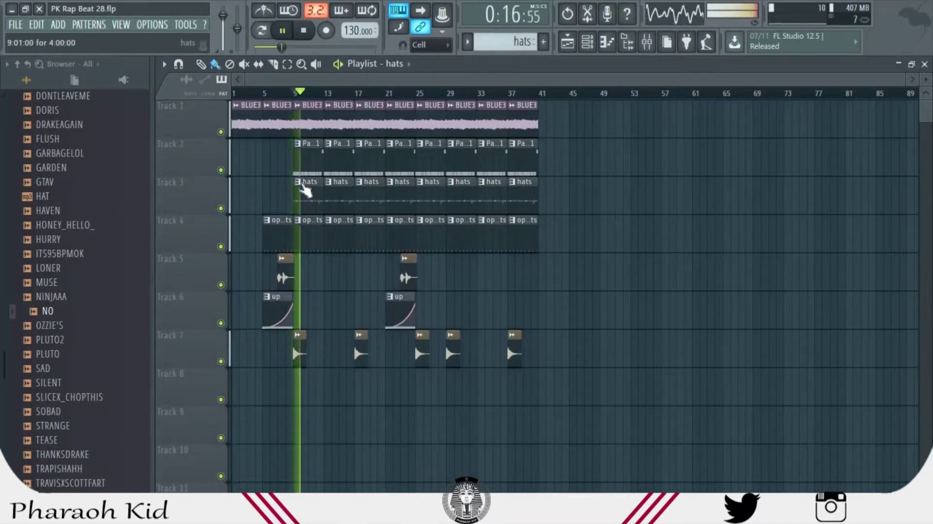
- Reopen the hats pattern during playback, raise the Visions Hi Hat (69) channel volume to 65% in the Channel rack, and turn it back down
{"action": "double_click", "coordinate": [313, 202]}
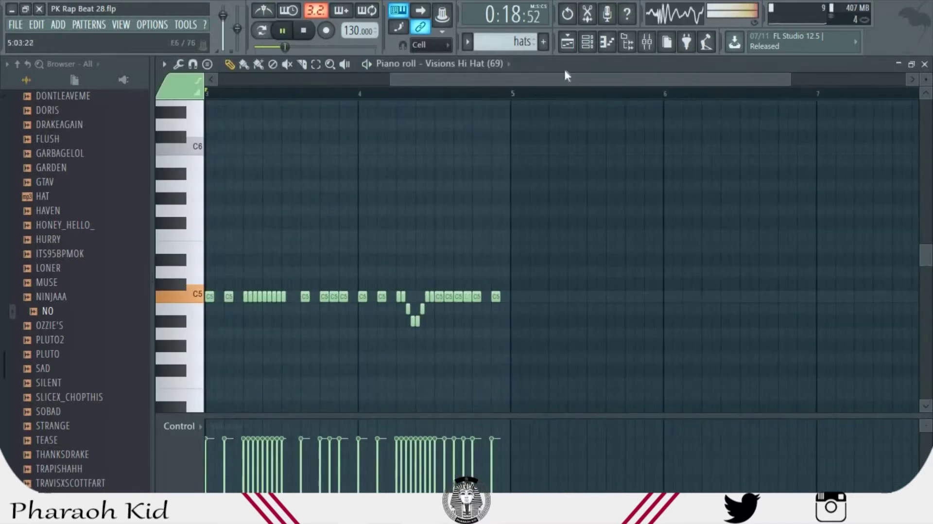
{"action": "left_click", "coordinate": [587, 42]}
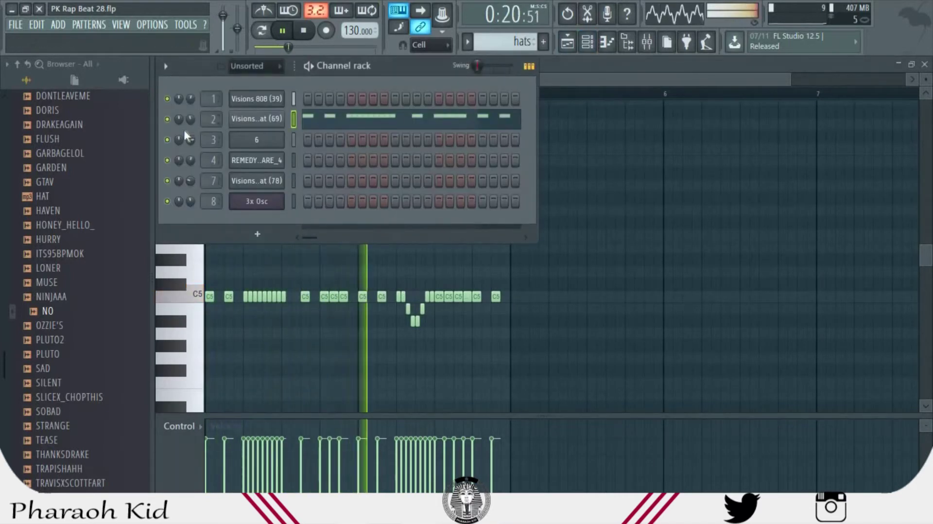
{"action": "left_click_drag", "start_coordinate": [191, 118], "coordinate": [191, 108]}
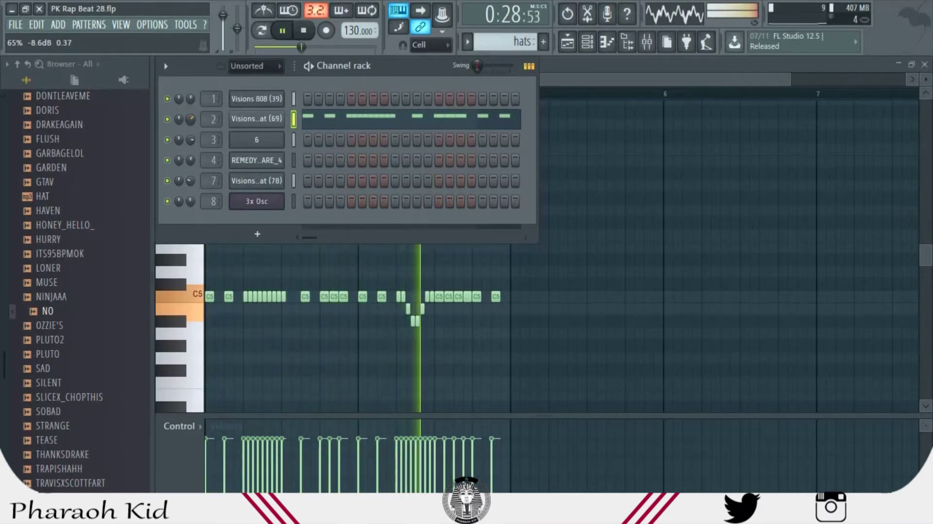
{"action": "key", "text": "space"}
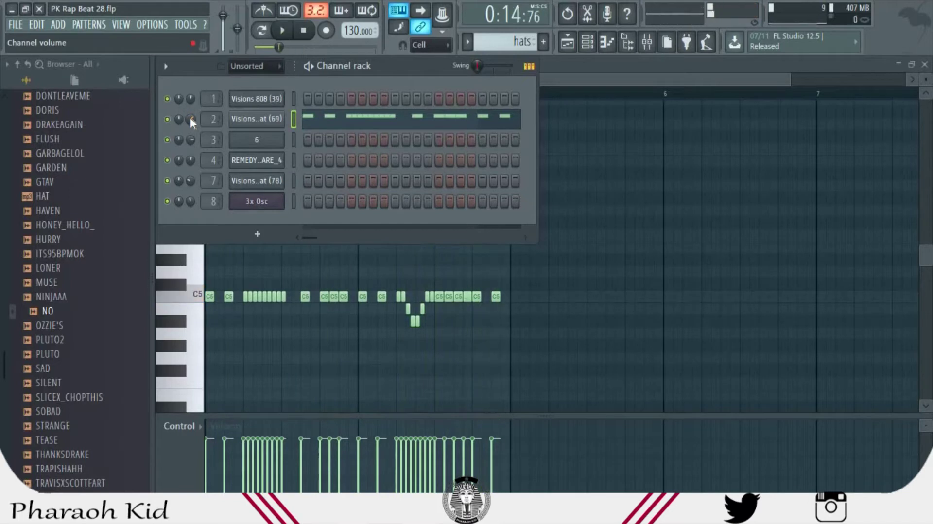
{"action": "left_click_drag", "start_coordinate": [190, 115], "coordinate": [190, 134]}
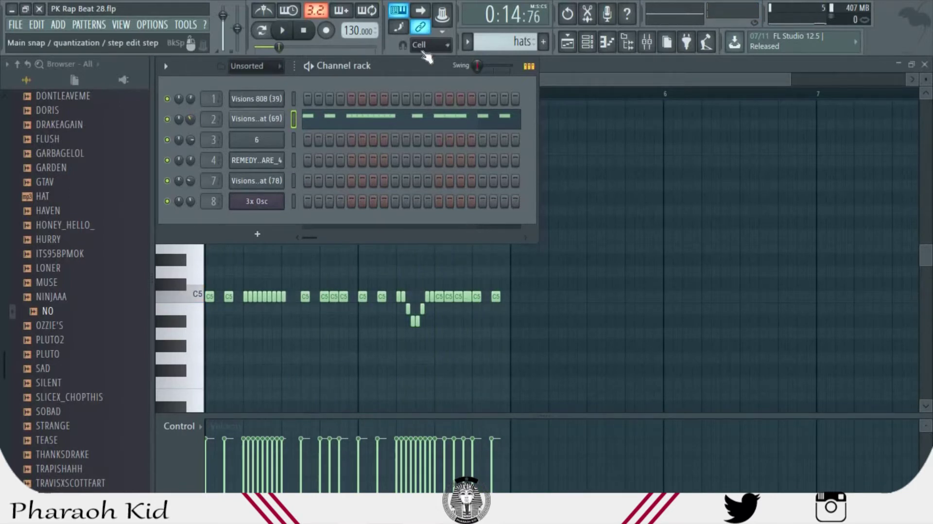
- Save the changes to the current project and open the project PK Rap Beat 27
{"action": "left_click", "coordinate": [568, 44]}
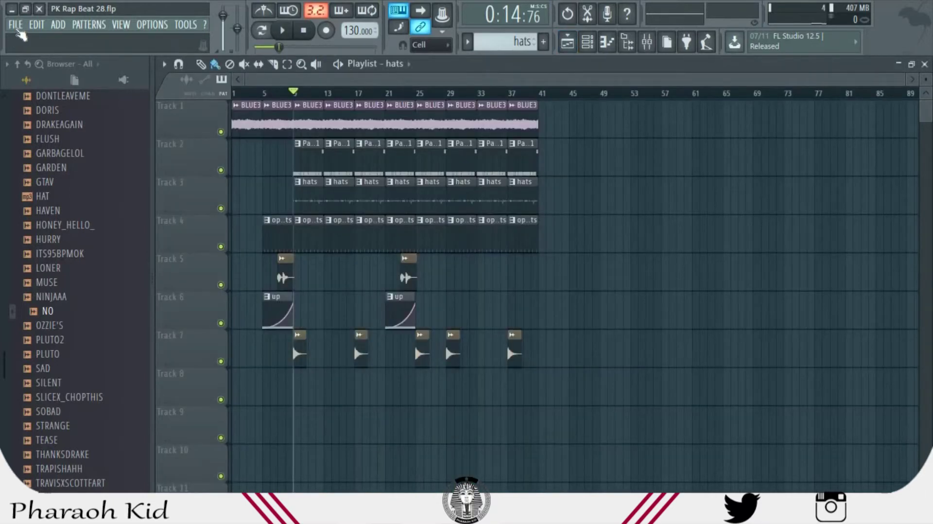
{"action": "left_click", "coordinate": [16, 25]}
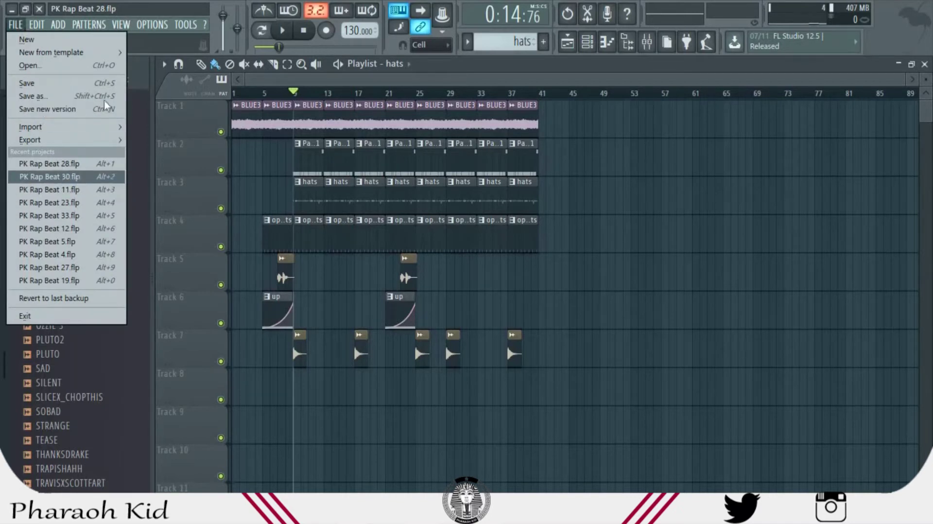
{"action": "left_click", "coordinate": [99, 65]}
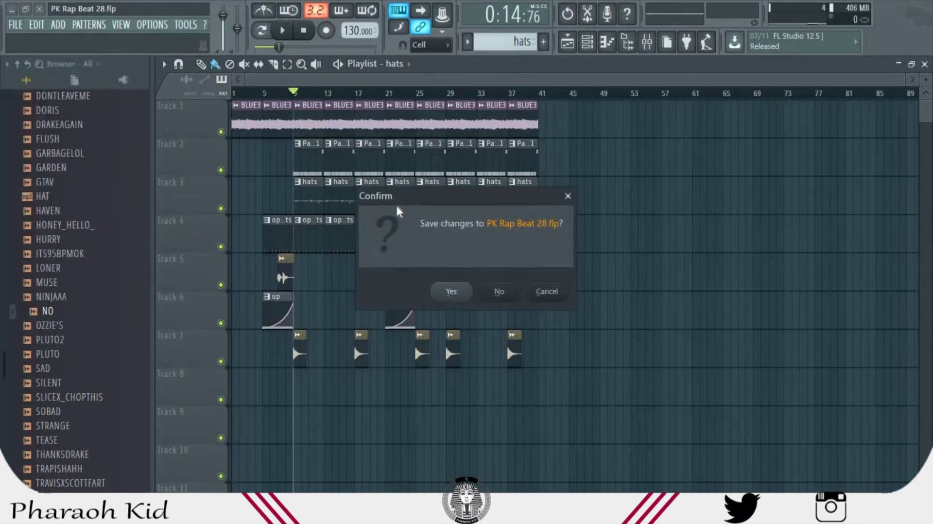
{"action": "left_click", "coordinate": [468, 292]}
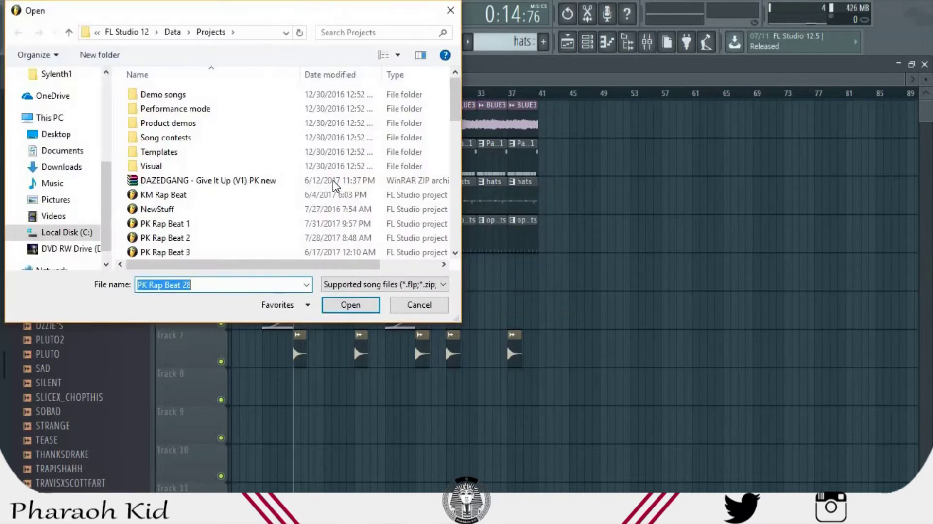
{"action": "left_click_drag", "start_coordinate": [456, 97], "coordinate": [444, 209]}
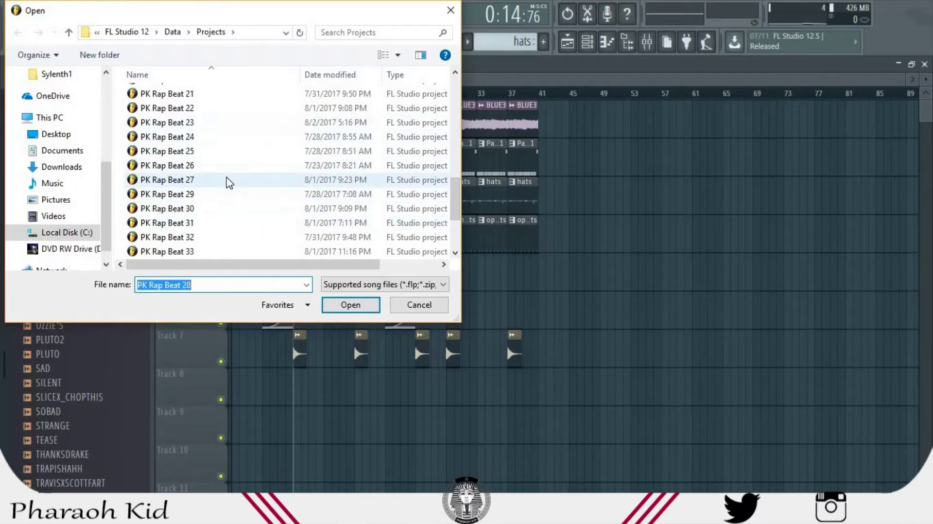
{"action": "double_click", "coordinate": [228, 180]}
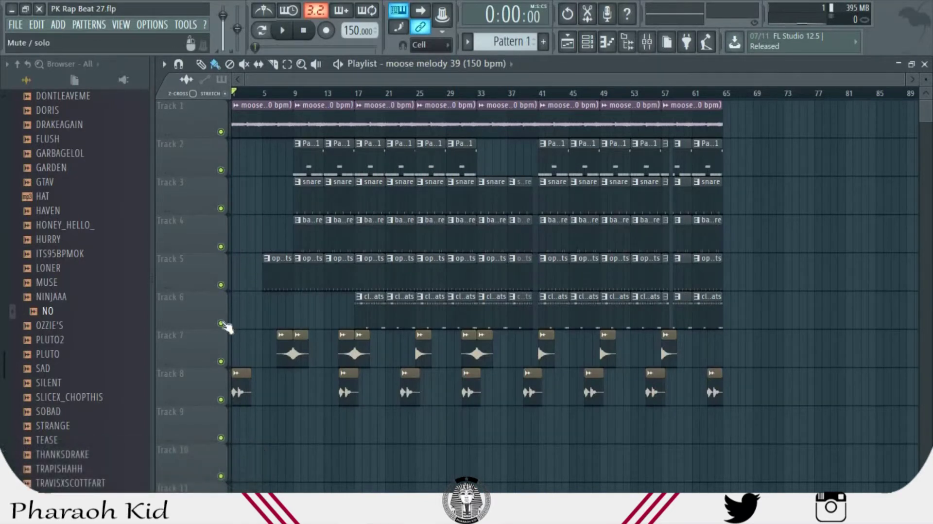
- Solo Track 6 and play its hi-hat pattern from bar 17 to hear it alone
{"action": "right_click", "coordinate": [221, 324]}
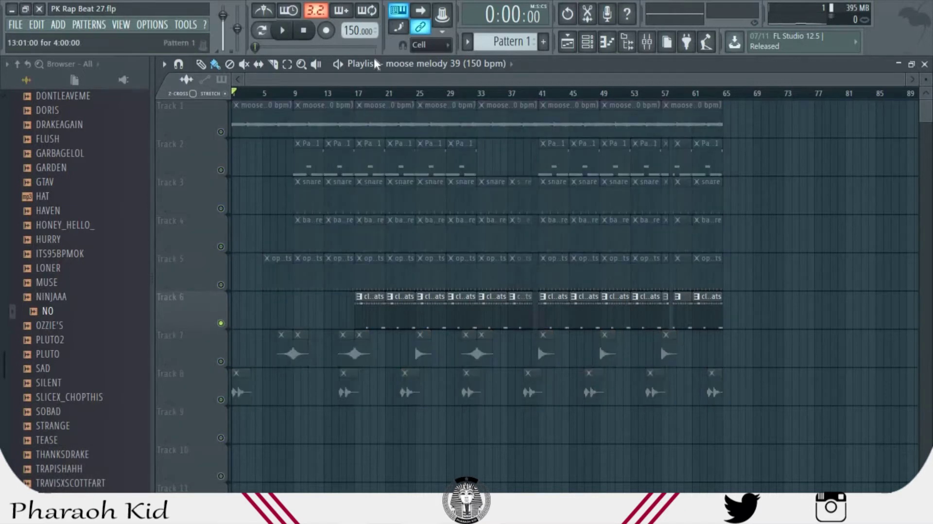
{"action": "left_click", "coordinate": [359, 94]}
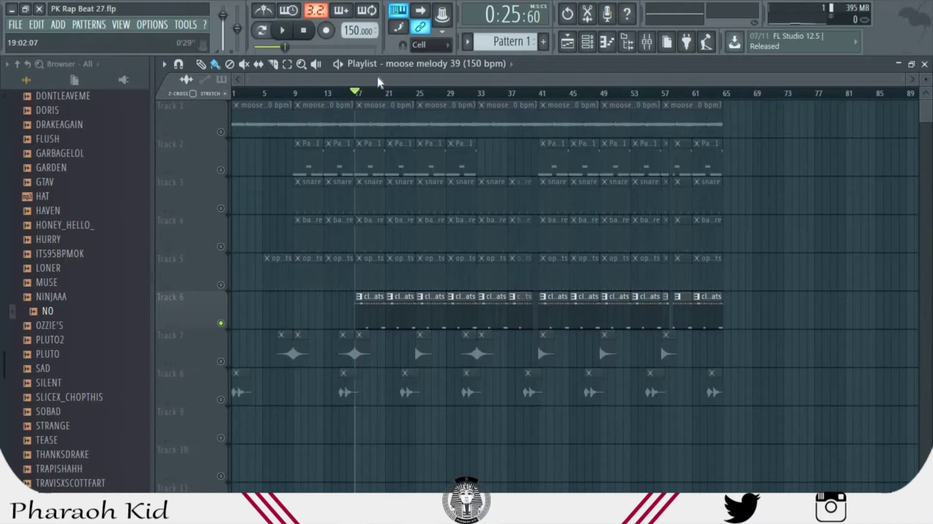
{"action": "key", "text": "space"}
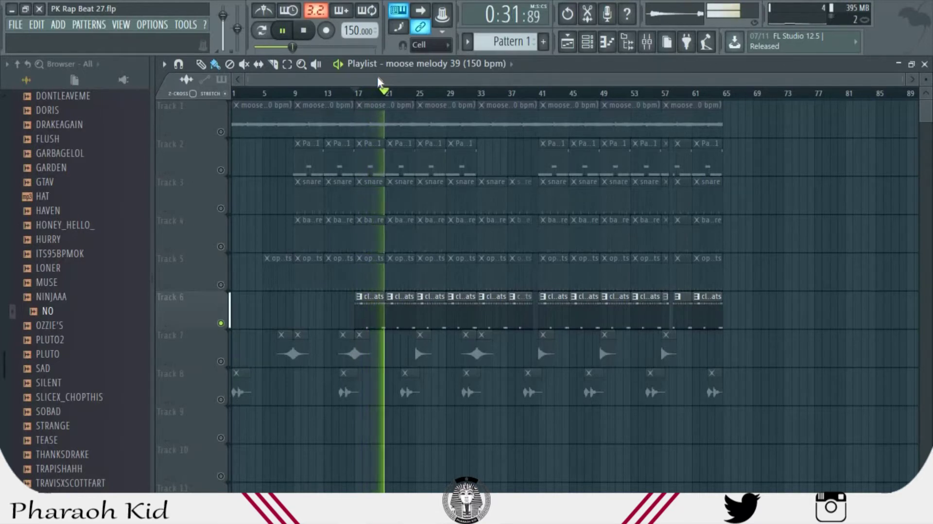
{"action": "key", "text": "space"}
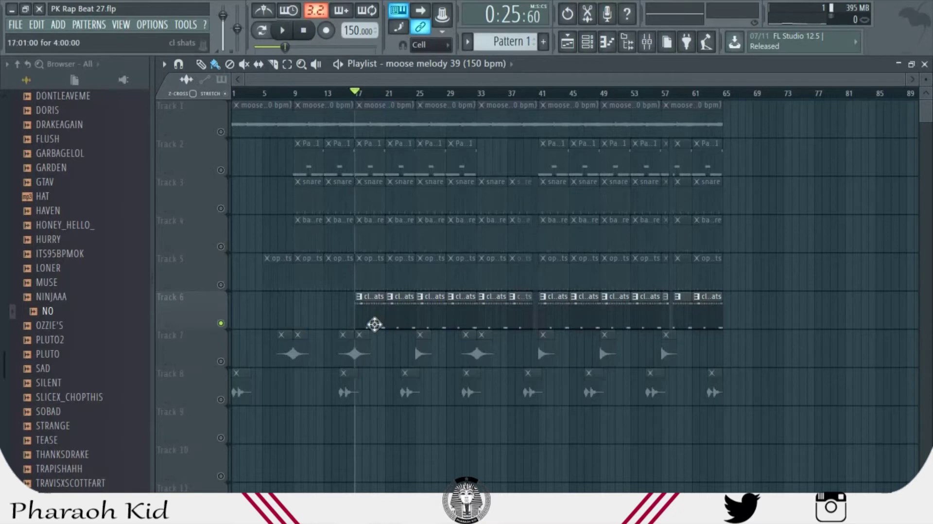
- Open the hi-hat pattern on Track 6 in the piano roll and examine the fast note roll at the end of bar 1
{"action": "double_click", "coordinate": [374, 325]}
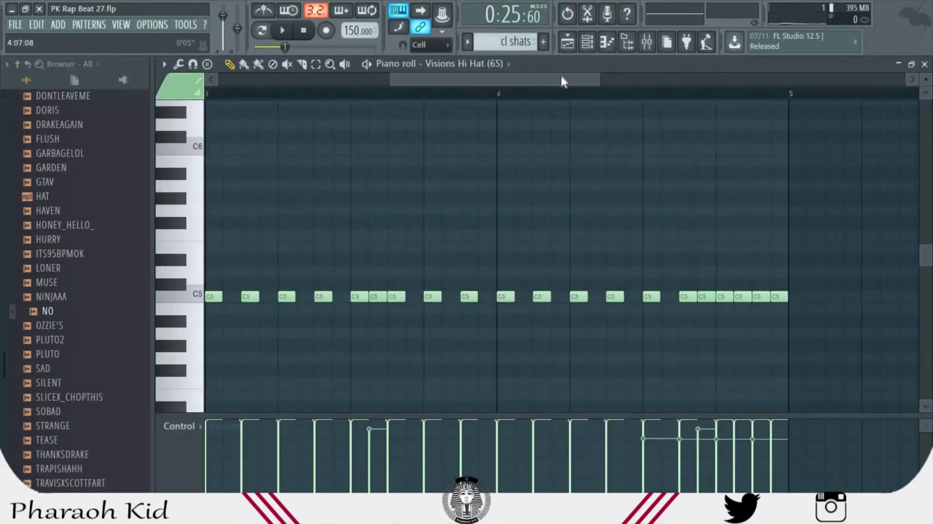
{"action": "left_click_drag", "start_coordinate": [561, 76], "coordinate": [372, 90]}
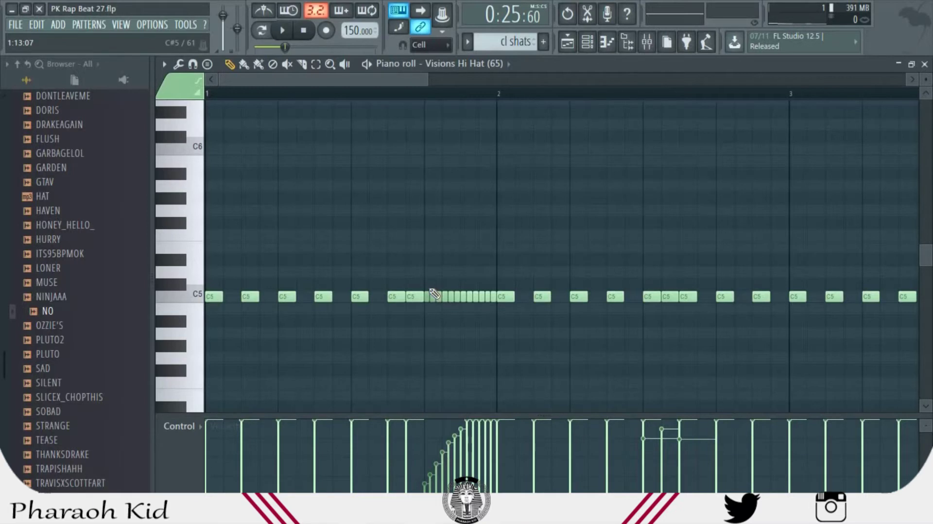
{"action": "left_click_drag", "start_coordinate": [435, 294], "coordinate": [501, 316]}
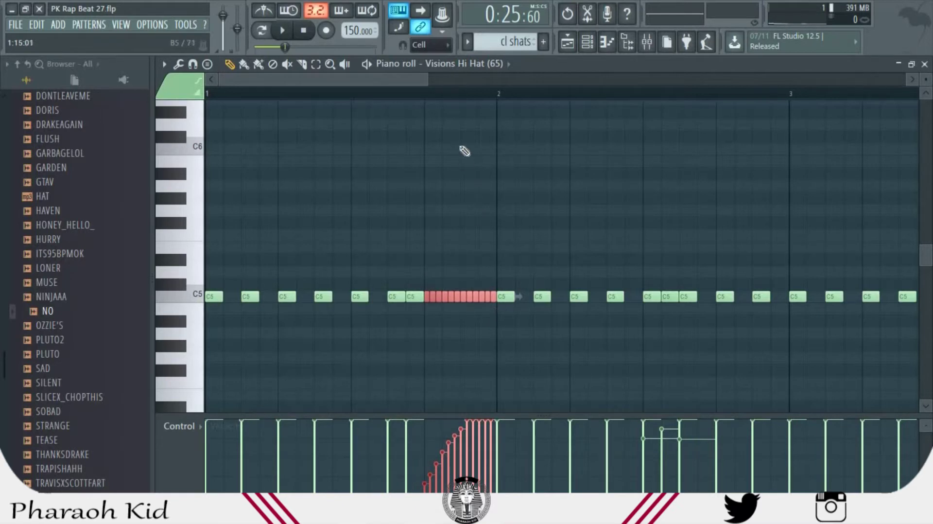
{"action": "left_click", "coordinate": [437, 134]}
{"action": "right_click", "coordinate": [446, 141]}
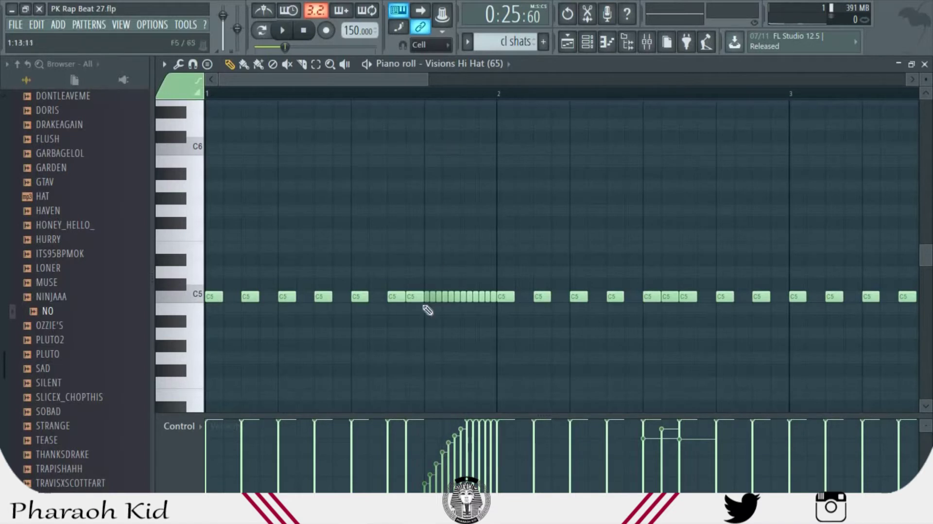
- Play the bar 1 hi-hat roll and examine the lower-pitched A#3 notes in bar 2 of the pattern
{"action": "key", "text": "space"}
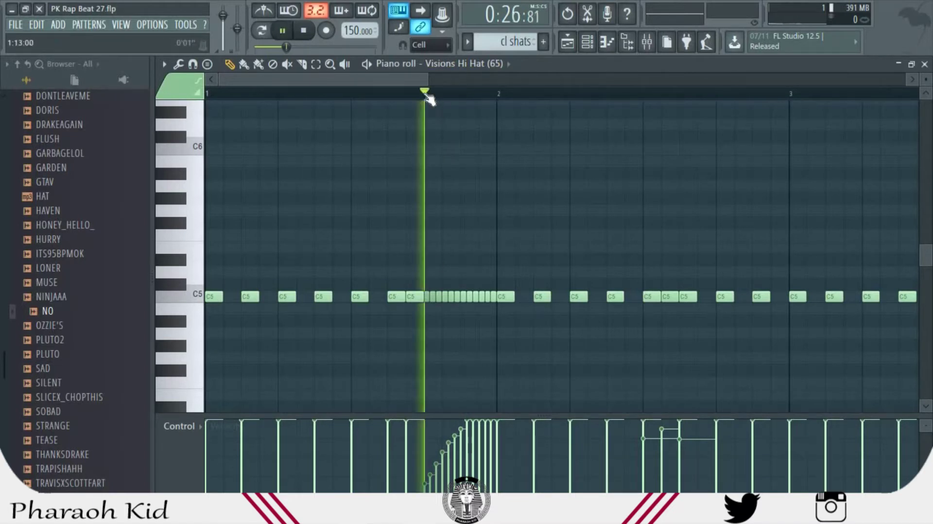
{"action": "key", "text": "space"}
{"action": "key", "text": "space"}
{"action": "key", "text": "space"}
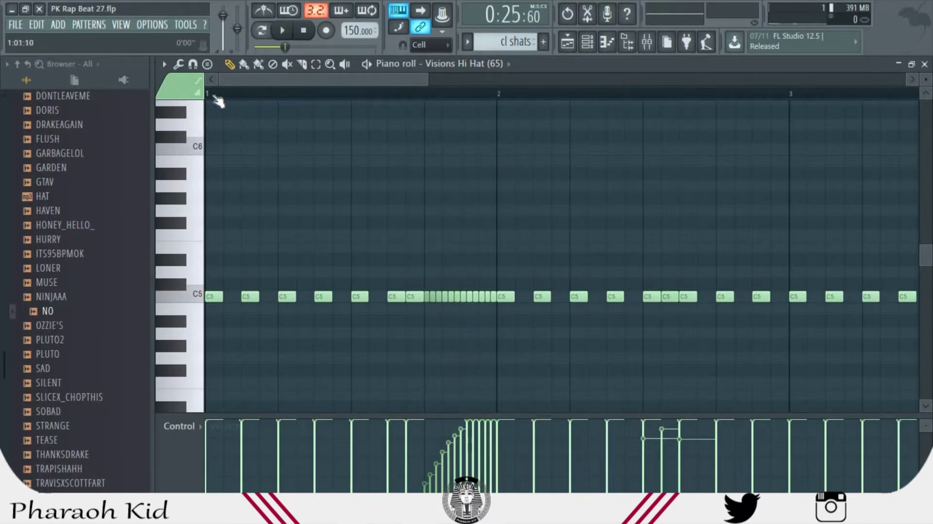
{"action": "left_click_drag", "start_coordinate": [928, 258], "coordinate": [928, 281]}
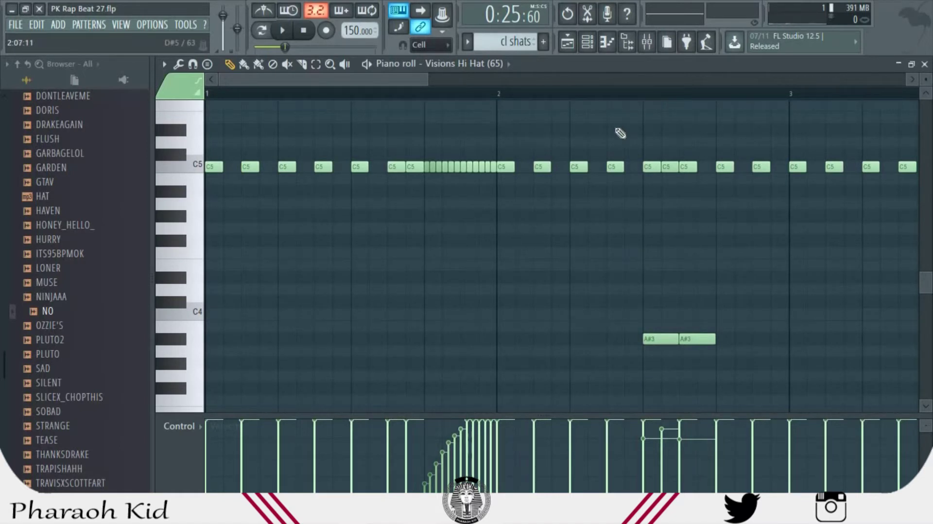
- Return to the playlist, unsolo Track 6, and play the full arrangement from bar 17
{"action": "left_click", "coordinate": [567, 41]}
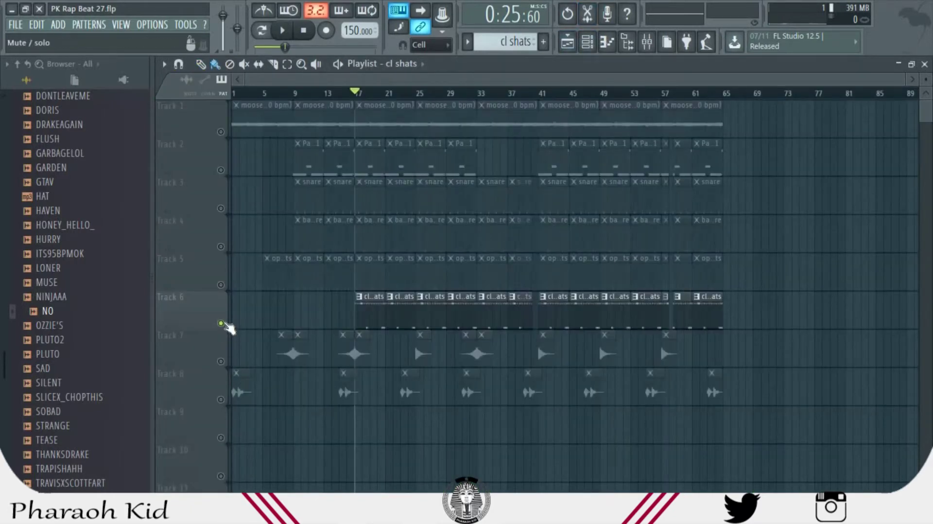
{"action": "right_click", "coordinate": [221, 323]}
{"action": "key", "text": "space"}
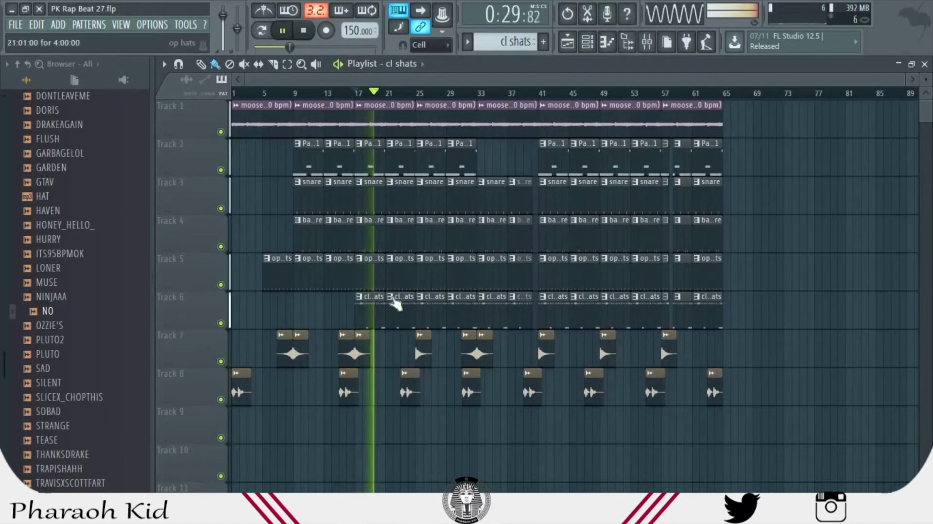
- Reopen the Track 6 hi-hat pattern and adjust the Visions Hi Hat (65) channel volume in the Channel rack while the beat plays, ending playback
{"action": "double_click", "coordinate": [378, 305]}
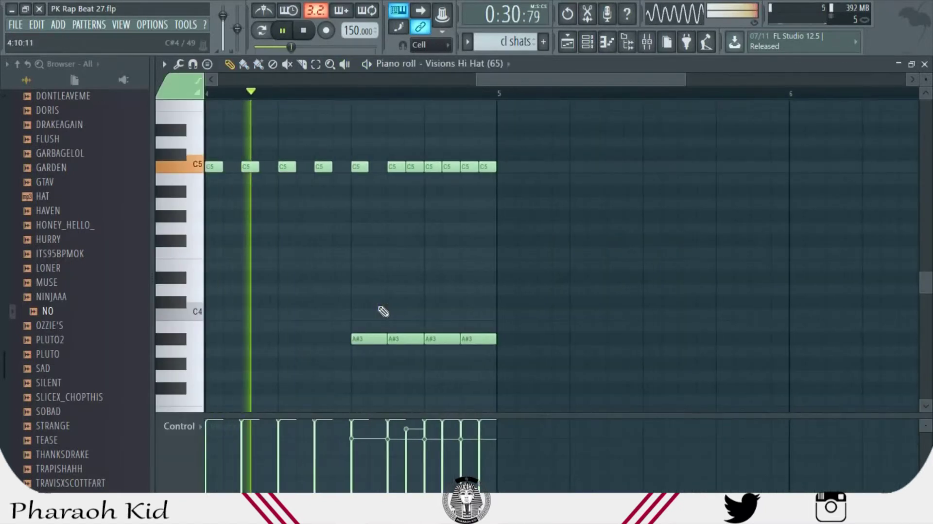
{"action": "left_click", "coordinate": [587, 42]}
{"action": "mouse_move", "coordinate": [193, 203]}
{"action": "left_mouse_down"}
{"action": "mouse_move", "coordinate": [193, 219]}
{"action": "mouse_move", "coordinate": [193, 205]}
{"action": "left_mouse_up"}
{"action": "key", "text": "space"}
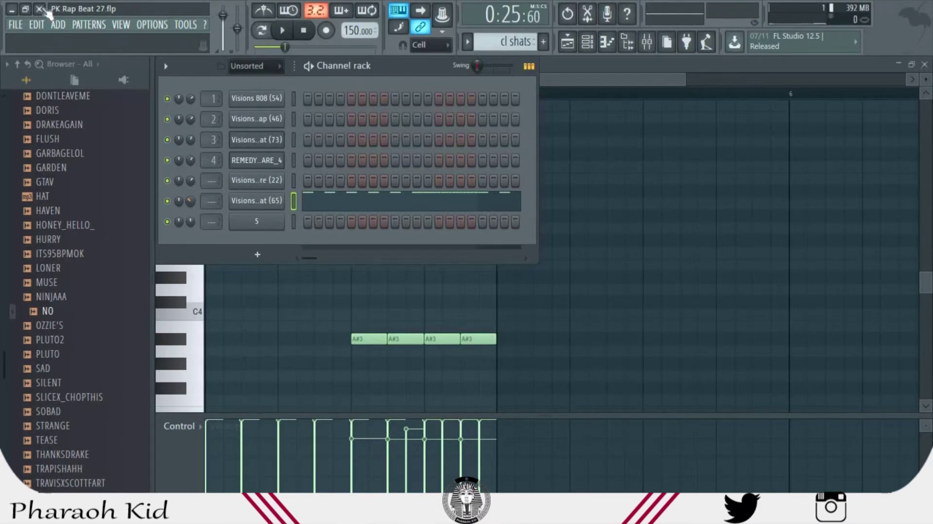
- Open the recent project PK Rap Beat 33.flp, saving changes to PK Rap Beat 27.flp, and bring its playlist to the front
{"action": "left_click", "coordinate": [16, 25]}
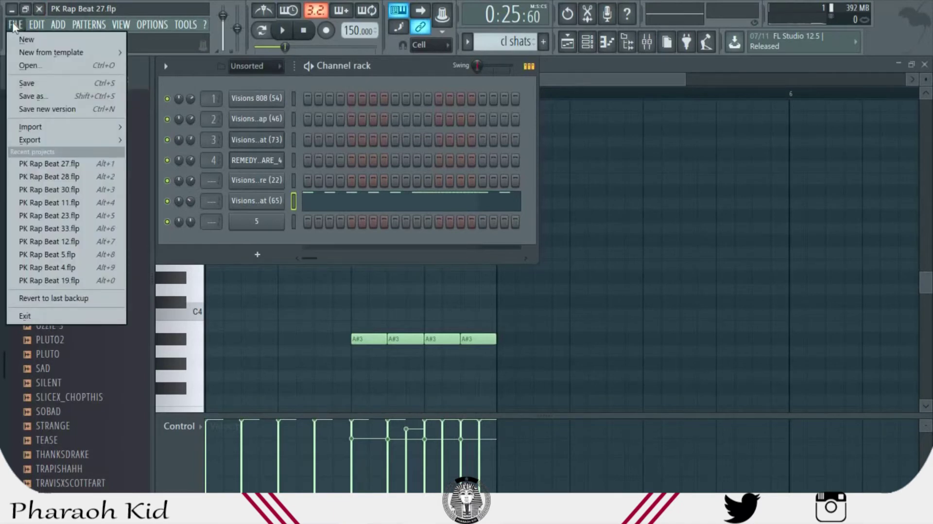
{"action": "left_click", "coordinate": [86, 228]}
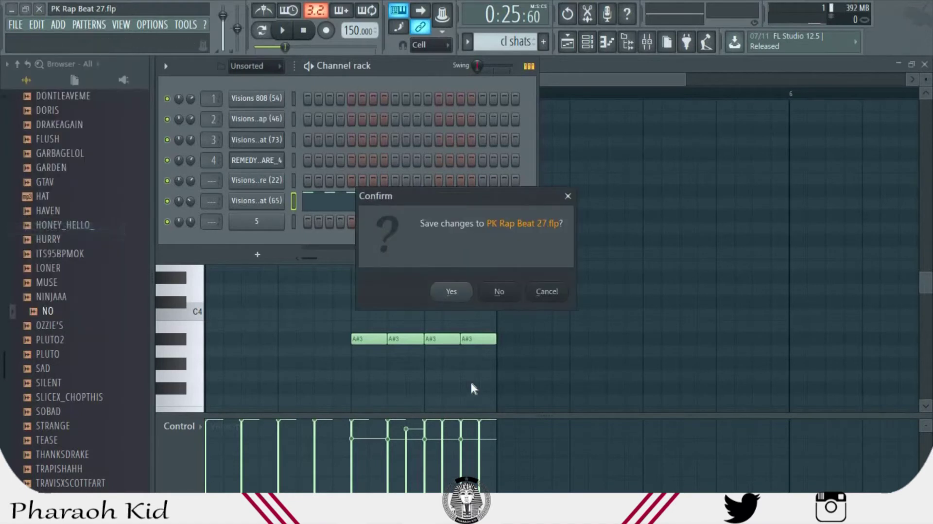
{"action": "left_click", "coordinate": [466, 299]}
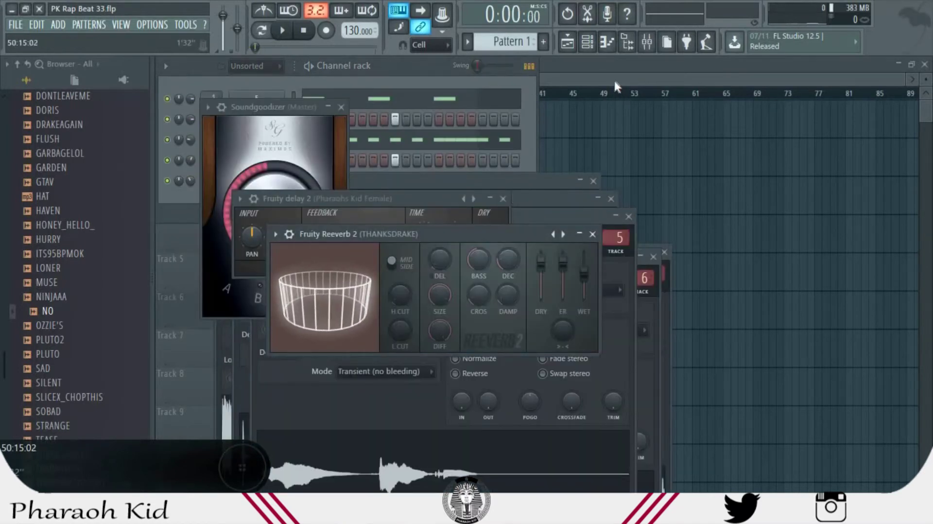
{"action": "left_click", "coordinate": [615, 82]}
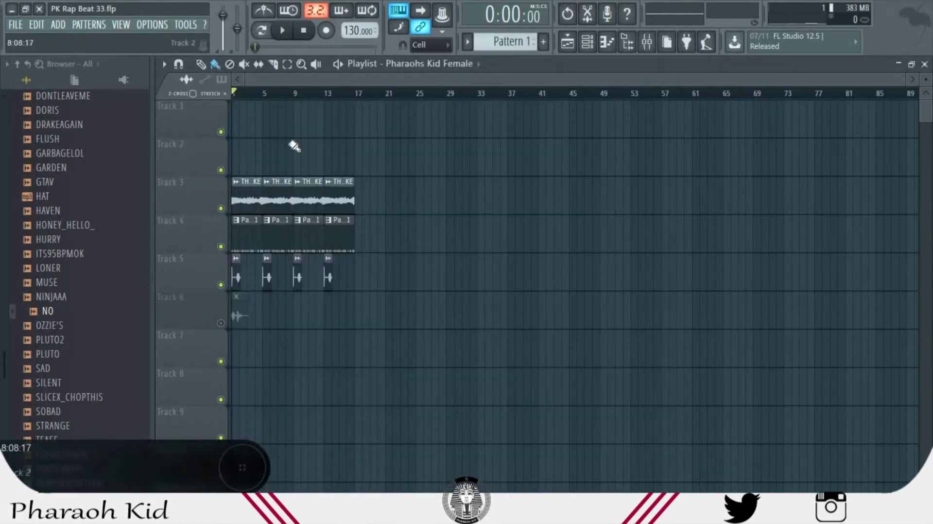
- Unmute Track 6, play the arrangement from bar 1, mute the track again during playback, and zoom the playlist in on the clips
{"action": "left_click", "coordinate": [221, 324]}
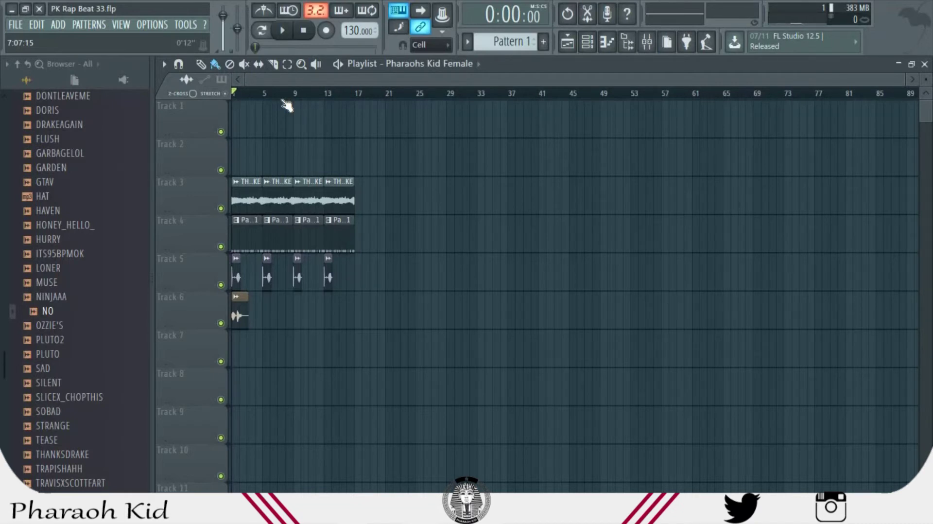
{"action": "key", "text": "space"}
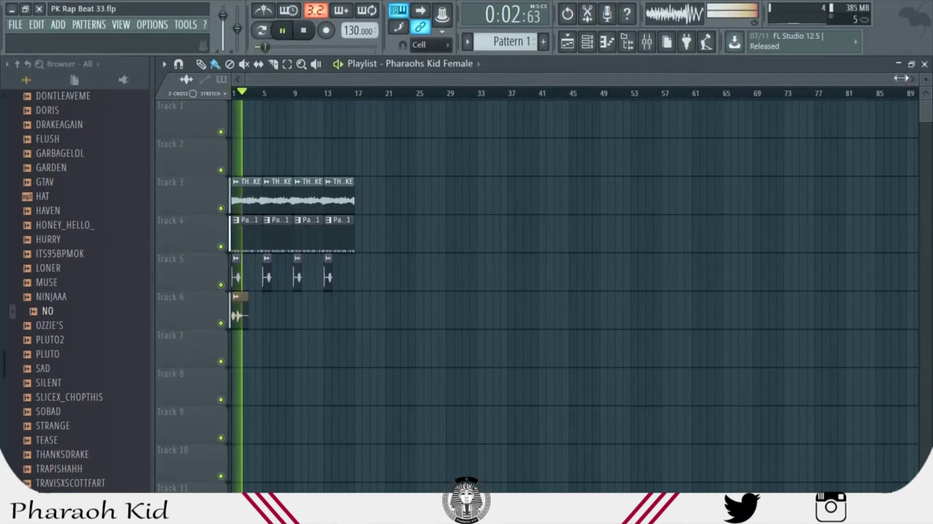
{"action": "left_click", "coordinate": [221, 323]}
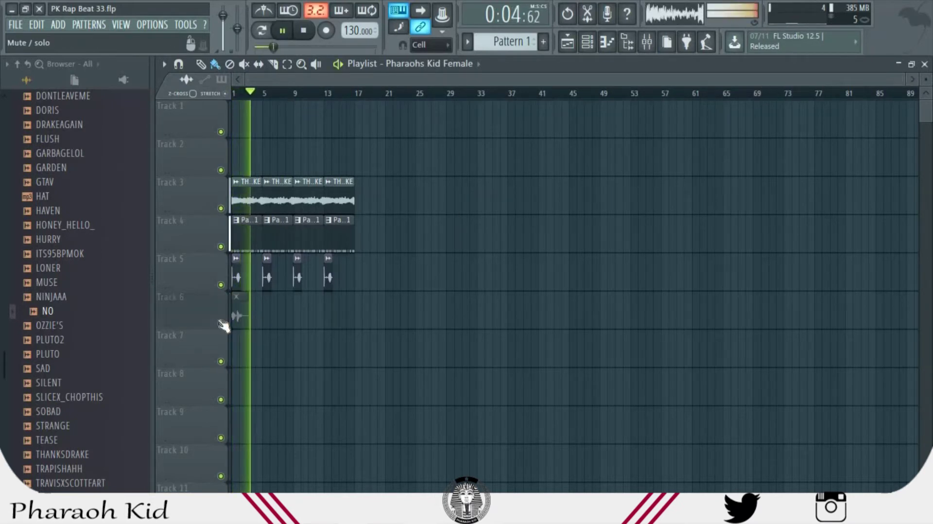
{"action": "left_click_drag", "start_coordinate": [905, 81], "coordinate": [713, 92]}
{"action": "double_click", "coordinate": [263, 316]}
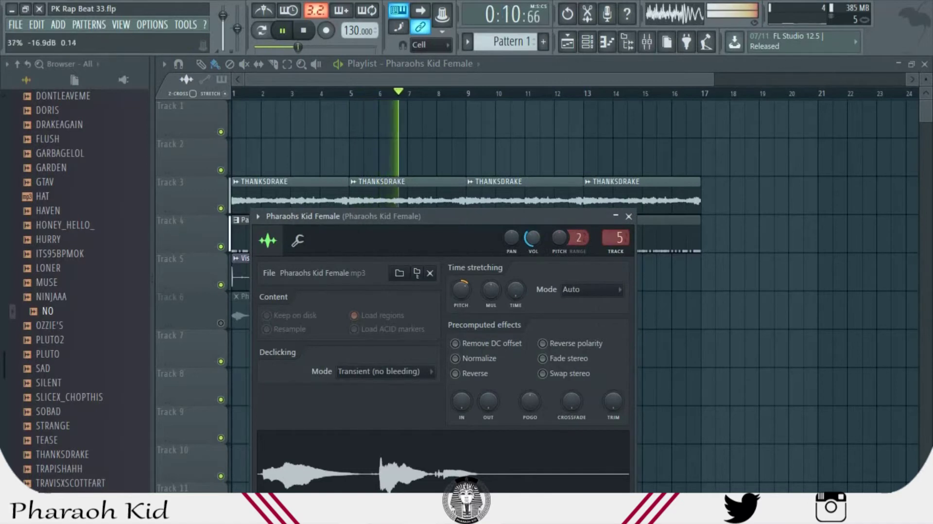
{"action": "left_click", "coordinate": [532, 75]}
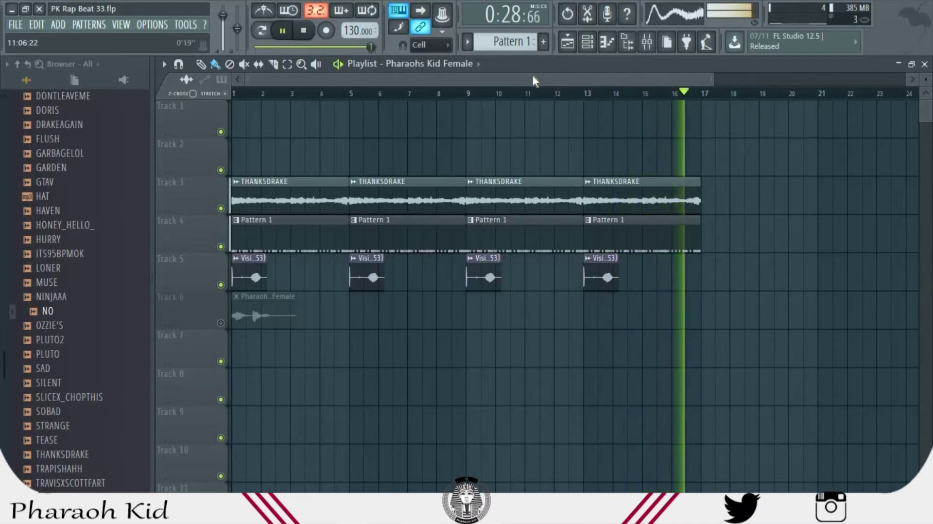
- Open Pattern 1 in the piano roll, switch to the HOWDY hi-hat channel, and examine its C5 notes in bar 1
{"action": "double_click", "coordinate": [278, 234]}
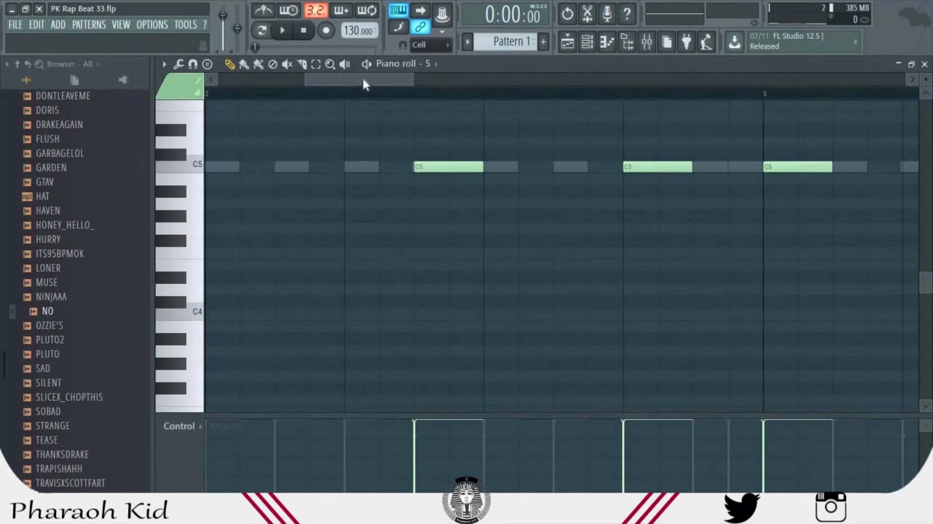
{"action": "left_click_drag", "start_coordinate": [364, 80], "coordinate": [235, 91]}
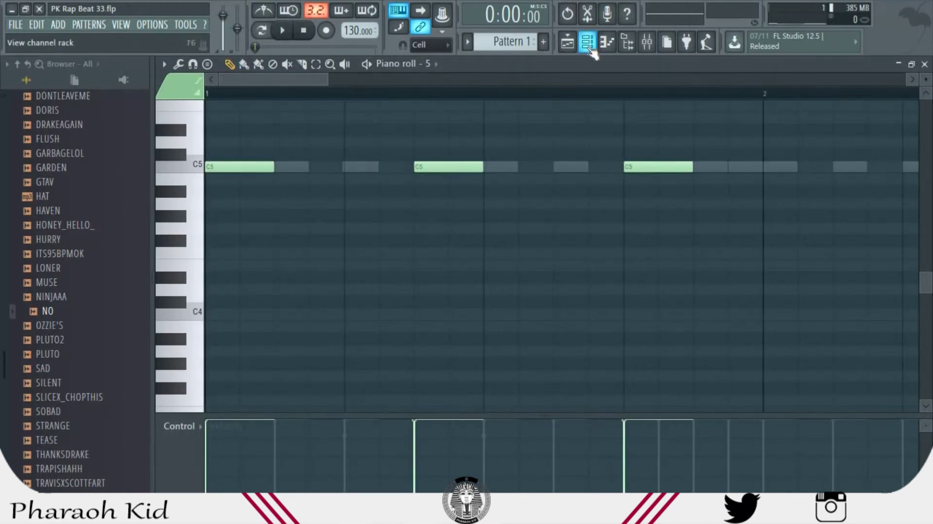
{"action": "left_click", "coordinate": [587, 43]}
{"action": "left_click", "coordinate": [308, 145]}
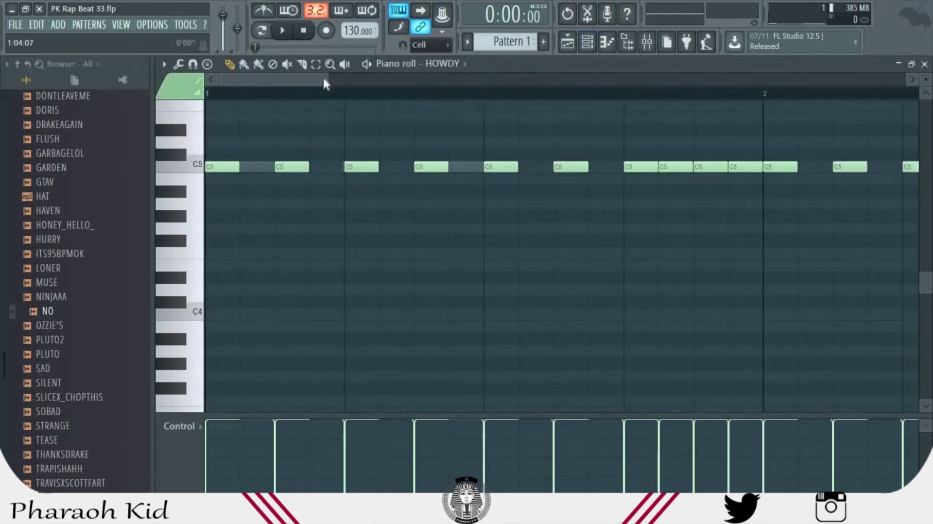
{"action": "left_click_drag", "start_coordinate": [926, 276], "coordinate": [926, 246]}
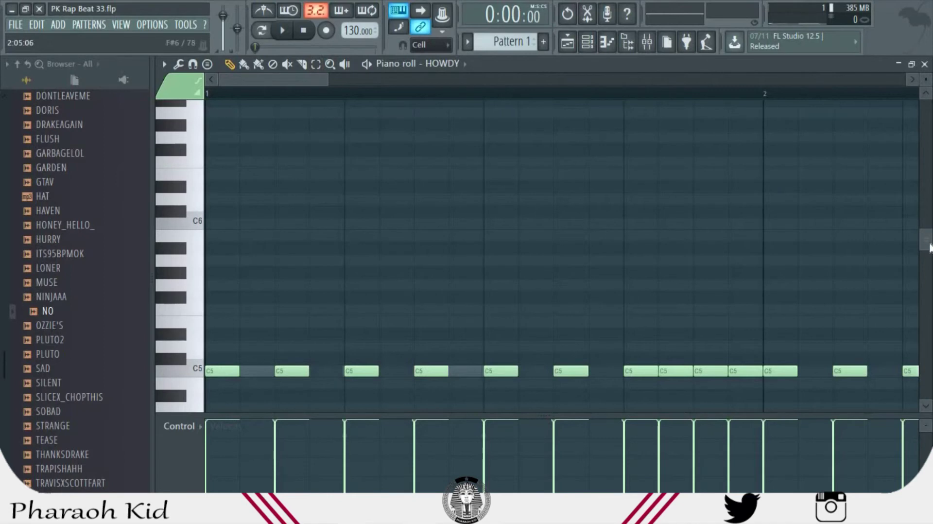
{"action": "scroll", "coordinate": [926, 255], "scroll_direction": "down", "scroll_amount": 2}
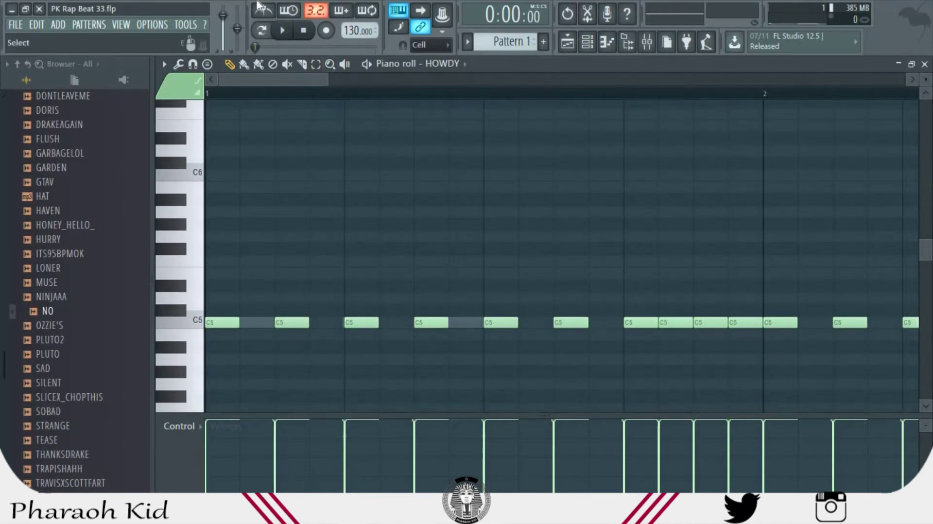
- Solo the HOWDY channel in the Channel rack, play it in pattern mode, and examine its notes around bars 3 and 4
{"action": "left_click", "coordinate": [588, 42]}
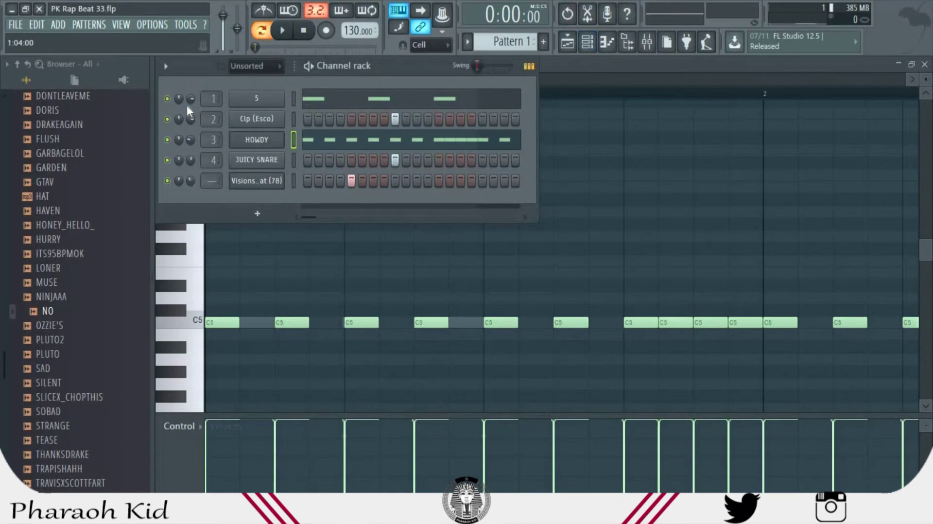
{"action": "right_click", "coordinate": [171, 140]}
{"action": "left_click", "coordinate": [267, 140]}
{"action": "key", "text": "space"}
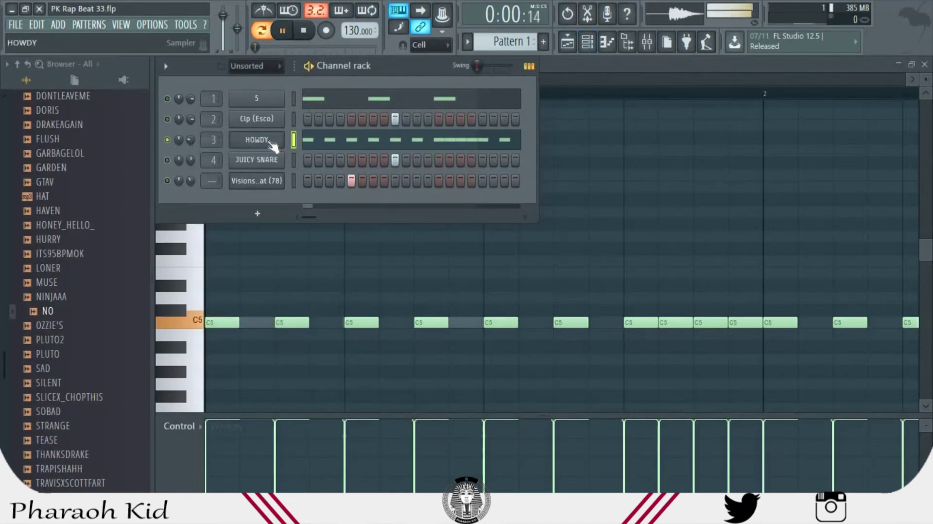
{"action": "left_click", "coordinate": [619, 71]}
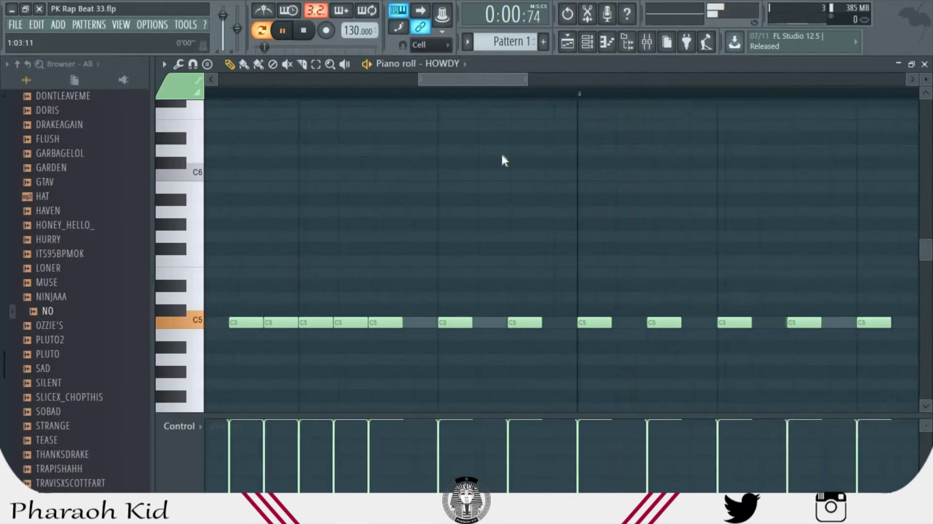
{"action": "key", "text": "space"}
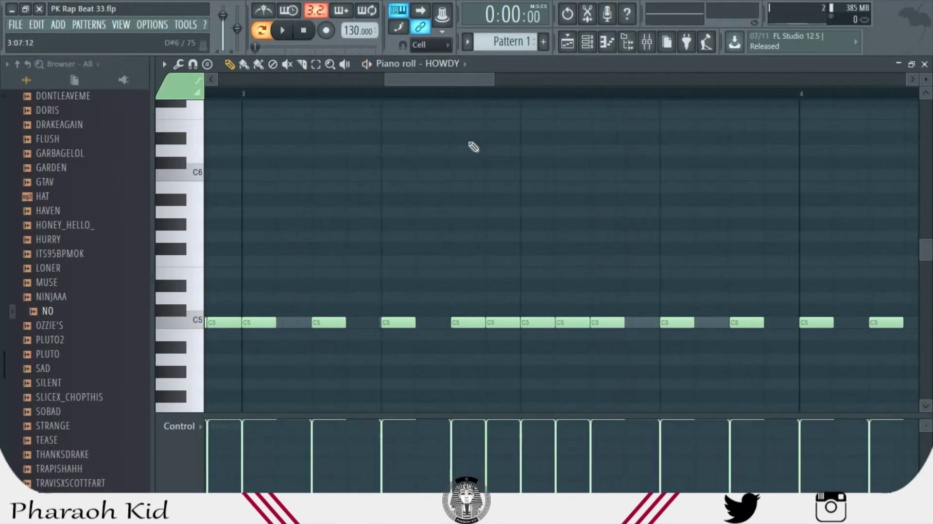
- Show the full four-bar HOWDY hi-hat pattern in the piano roll and play it through twice, ending playback
{"action": "left_click", "coordinate": [587, 42]}
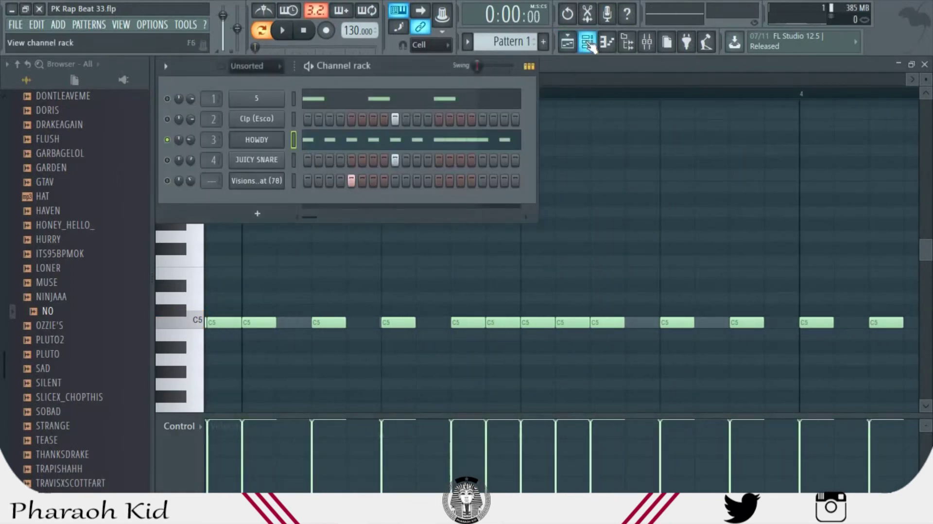
{"action": "left_click", "coordinate": [358, 144]}
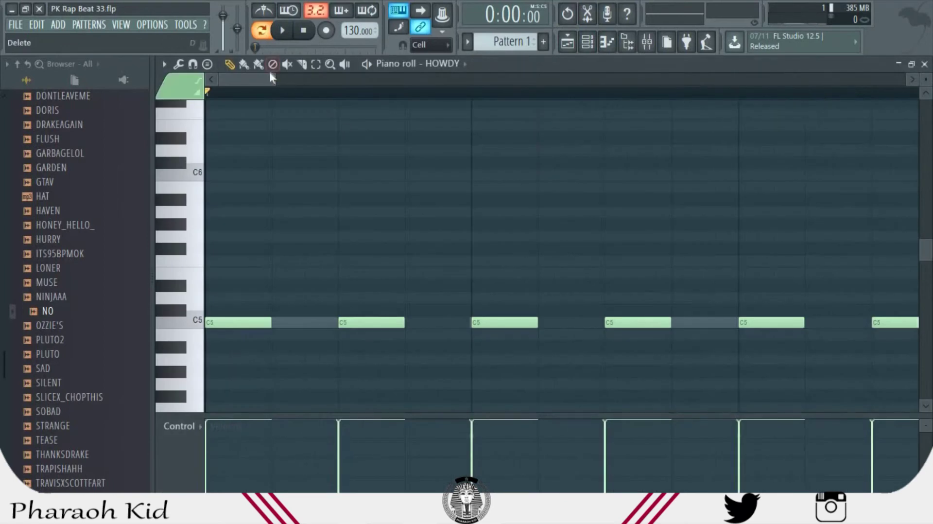
{"action": "left_click_drag", "start_coordinate": [271, 78], "coordinate": [742, 194]}
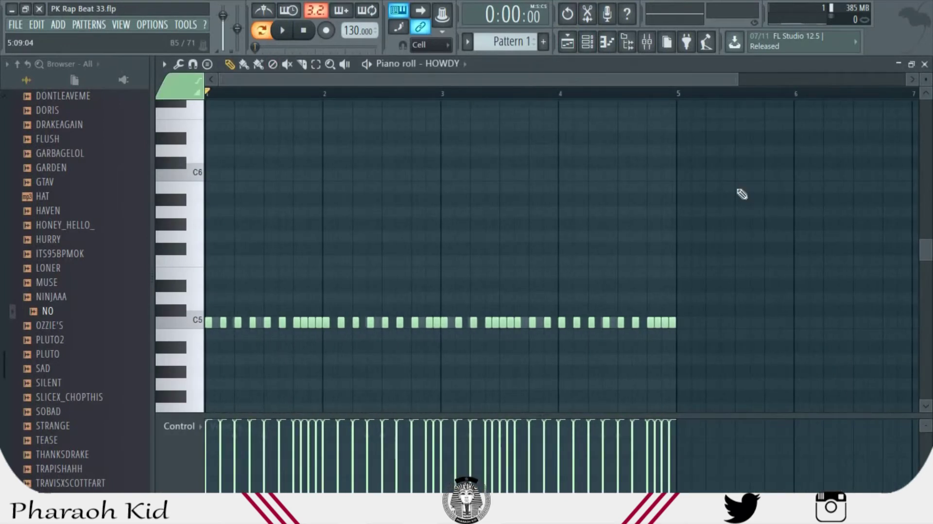
{"action": "key", "text": "space"}
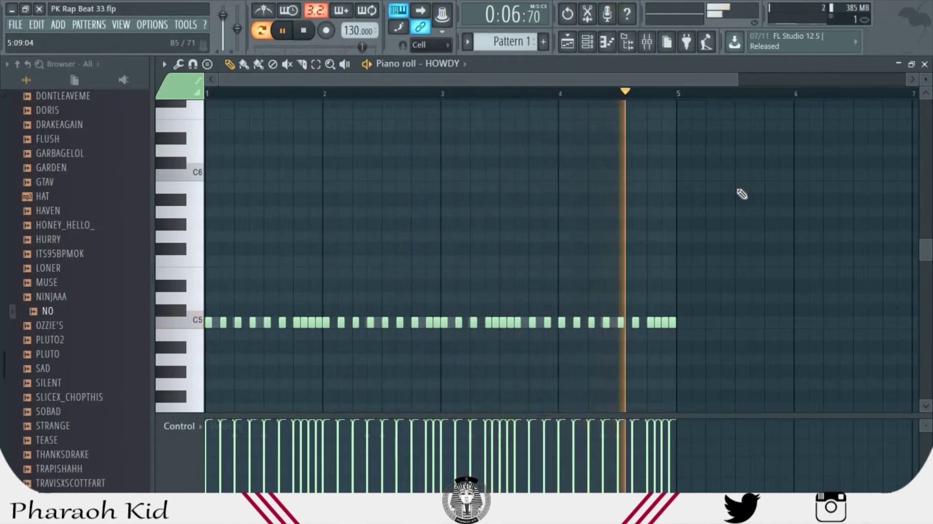
{"action": "key", "text": "space"}
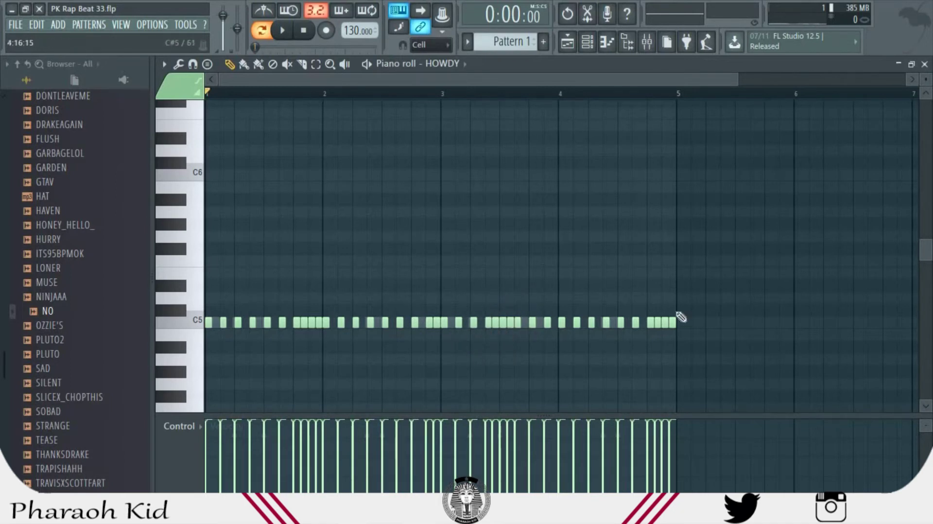
{"action": "key", "text": "space"}
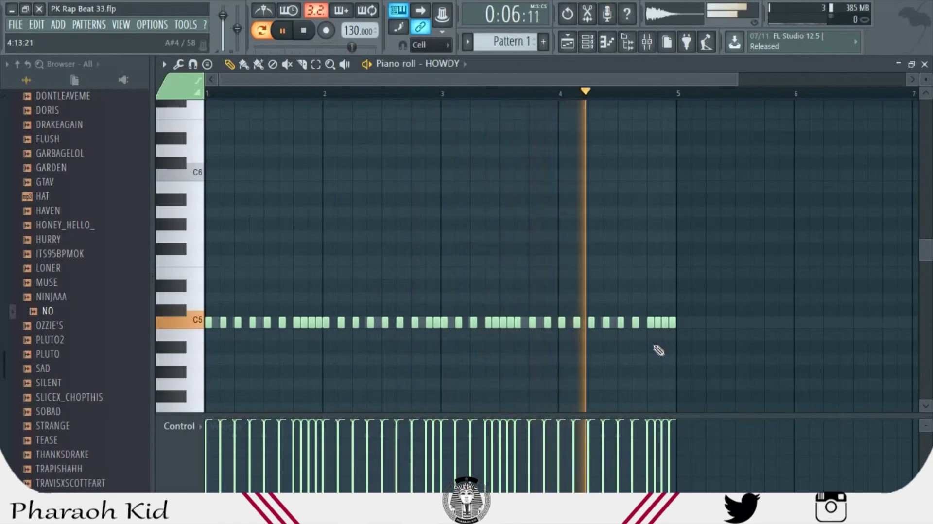
{"action": "key", "text": "space"}
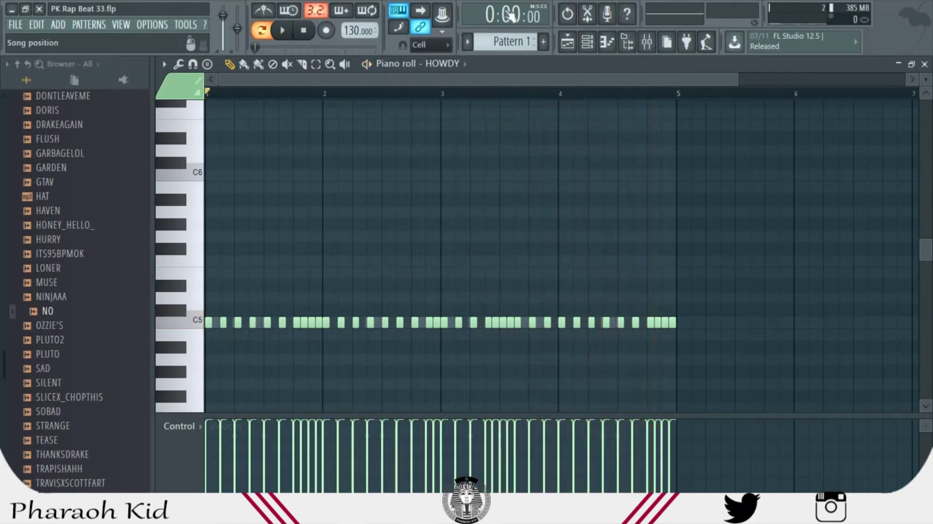
- Return to the playlist in song mode, unsolo the HOWDY channel, and play the full arrangement from bar 1, ending playback
{"action": "left_click", "coordinate": [568, 43]}
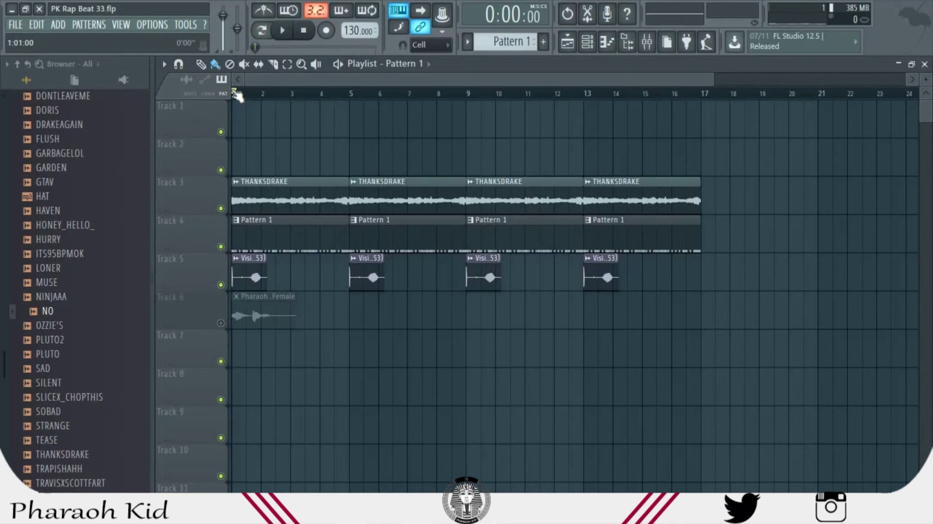
{"action": "key", "text": "space"}
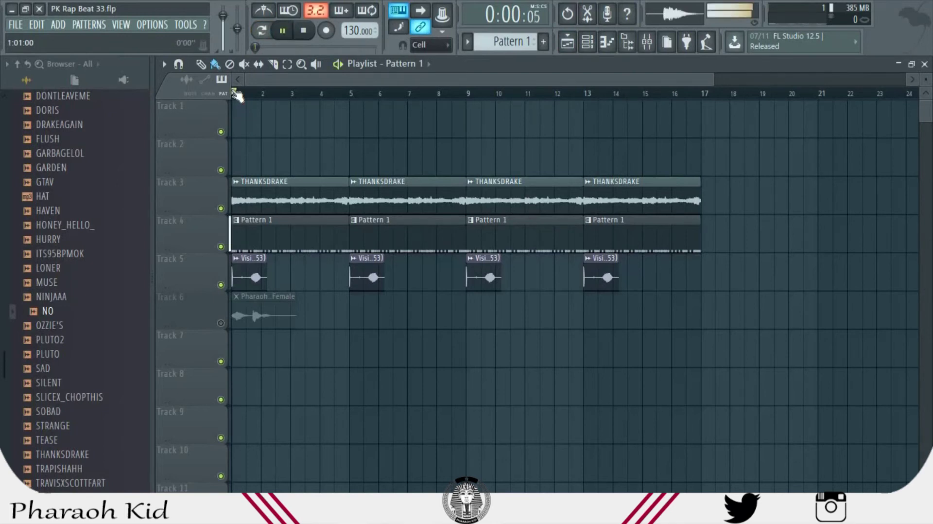
{"action": "key", "text": "space"}
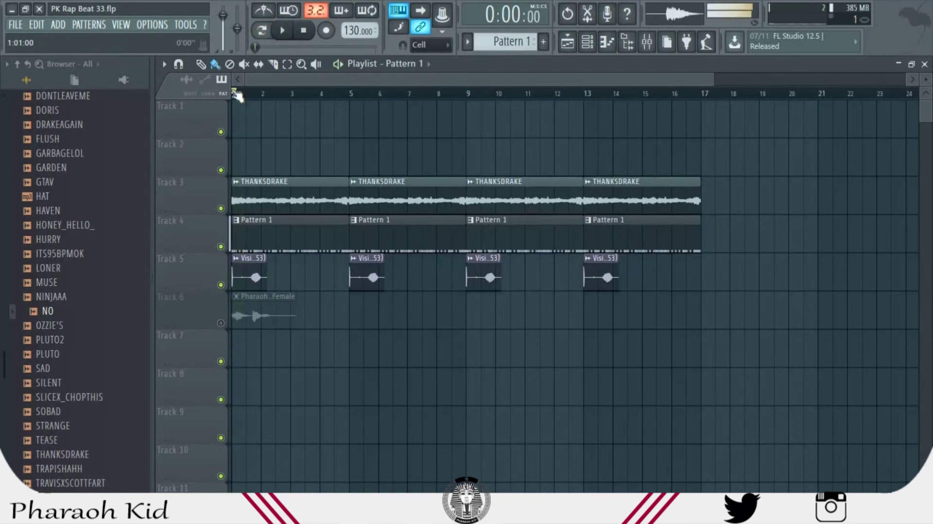
{"action": "left_click", "coordinate": [587, 42]}
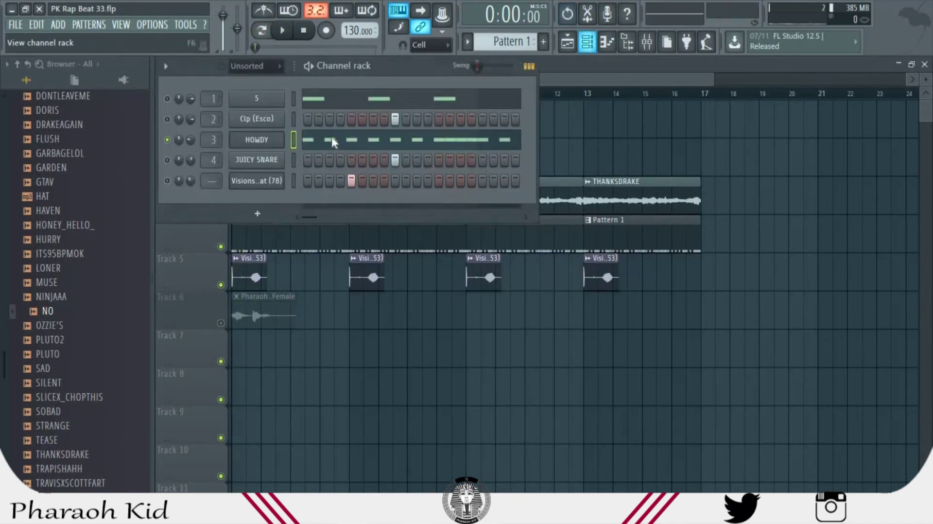
{"action": "right_click", "coordinate": [170, 142]}
{"action": "left_click", "coordinate": [174, 150]}
{"action": "key", "text": "space"}
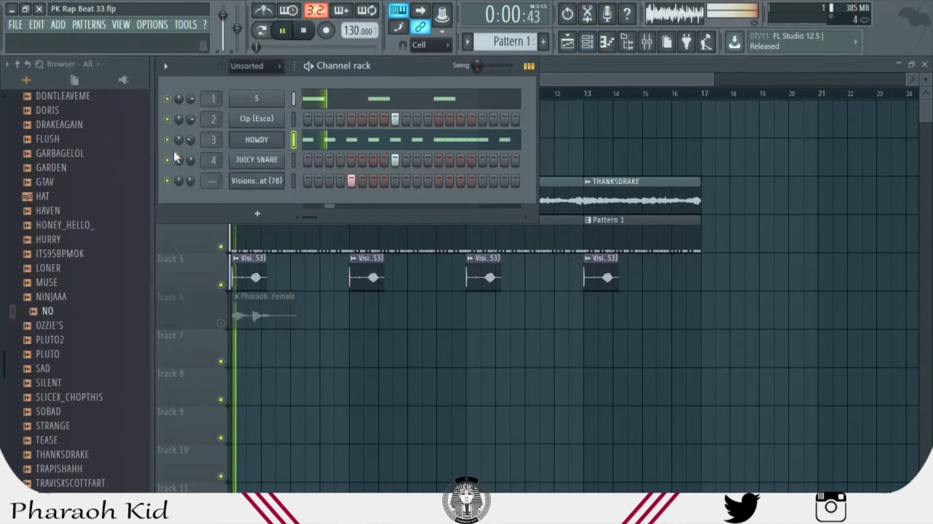
{"action": "left_click", "coordinate": [602, 71]}
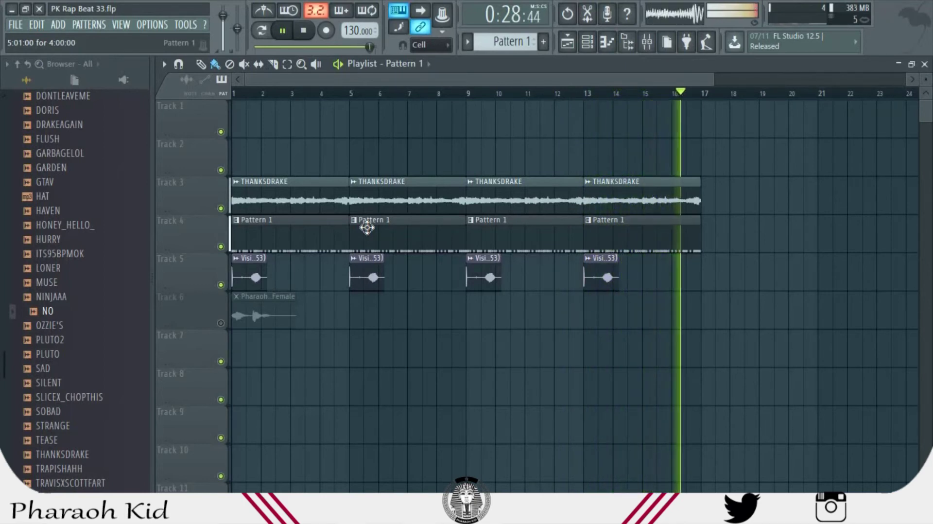
{"action": "key", "text": "space"}
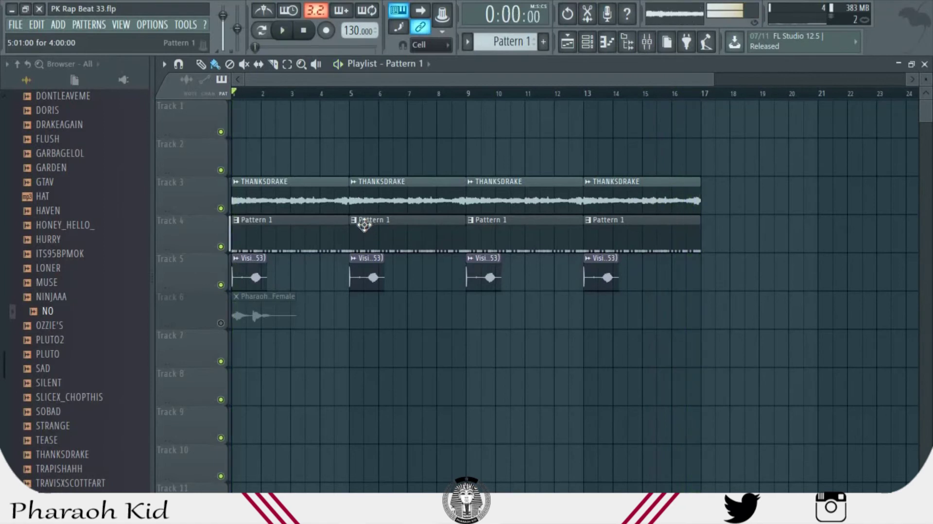
- Reopen Pattern 1 and show the HOWDY hi-hat channel's mixer track, Insert 3, to inspect its effect slots
{"action": "double_click", "coordinate": [311, 238]}
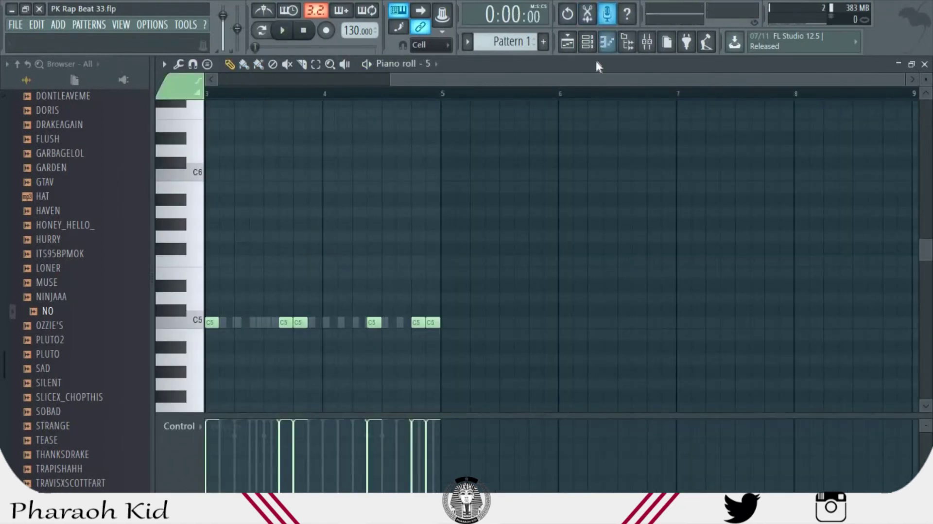
{"action": "left_click", "coordinate": [587, 42]}
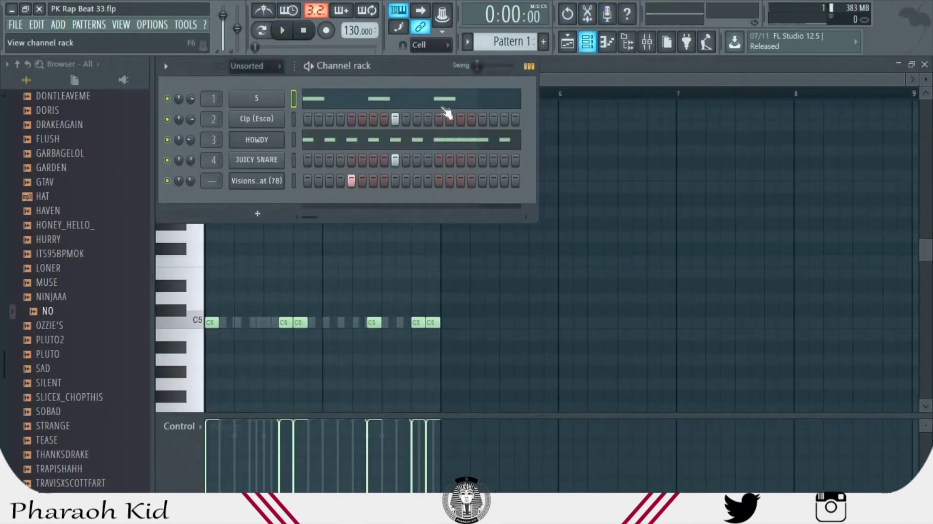
{"action": "left_click", "coordinate": [203, 142]}
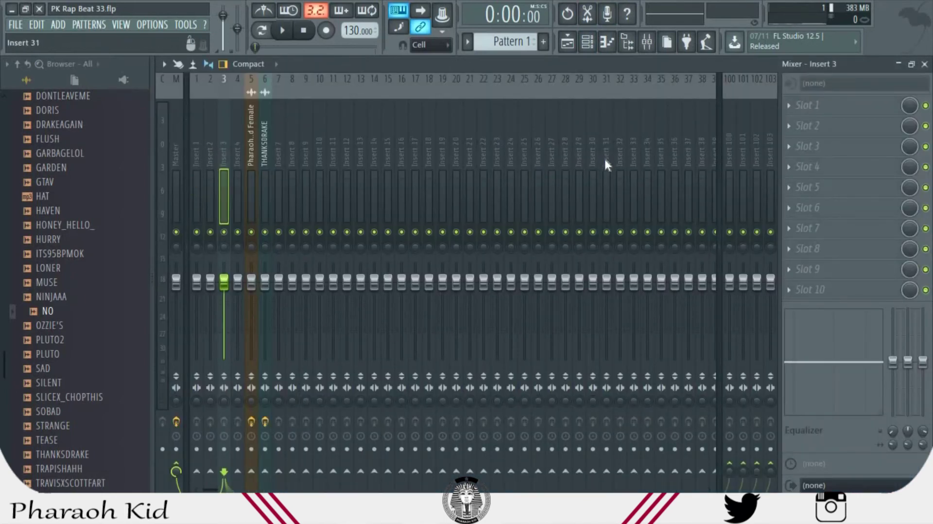
- Load Fruity Flanger into the first effect slot of Insert 3 and start playback with the Channel rack open
{"action": "left_click", "coordinate": [797, 121]}
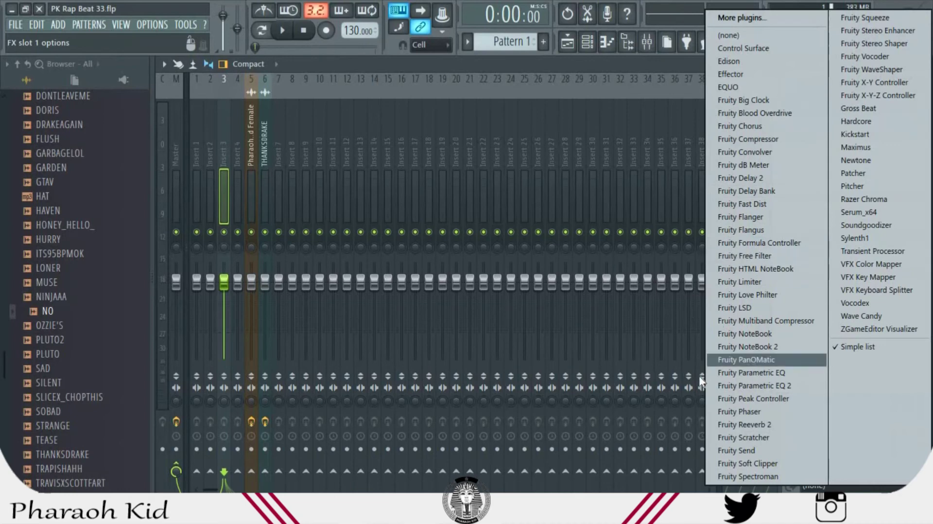
{"action": "left_click", "coordinate": [769, 222]}
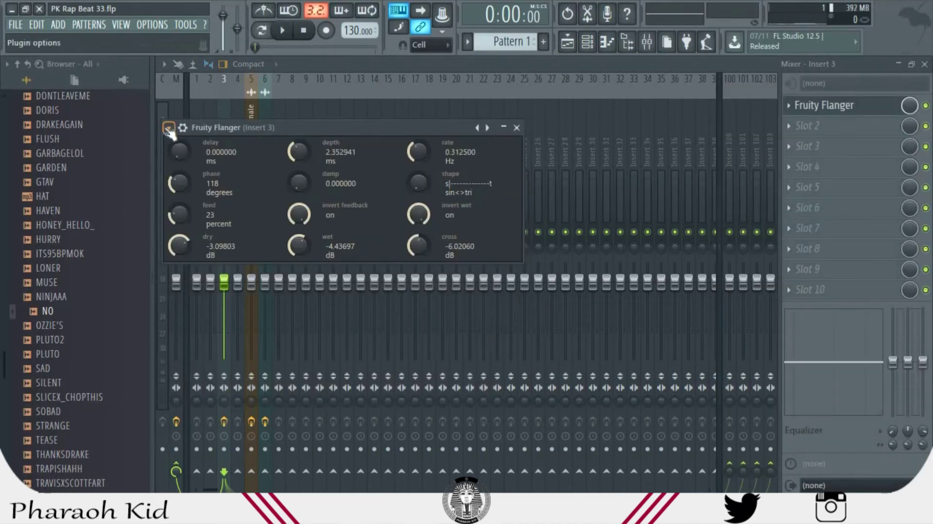
{"action": "left_click", "coordinate": [587, 43]}
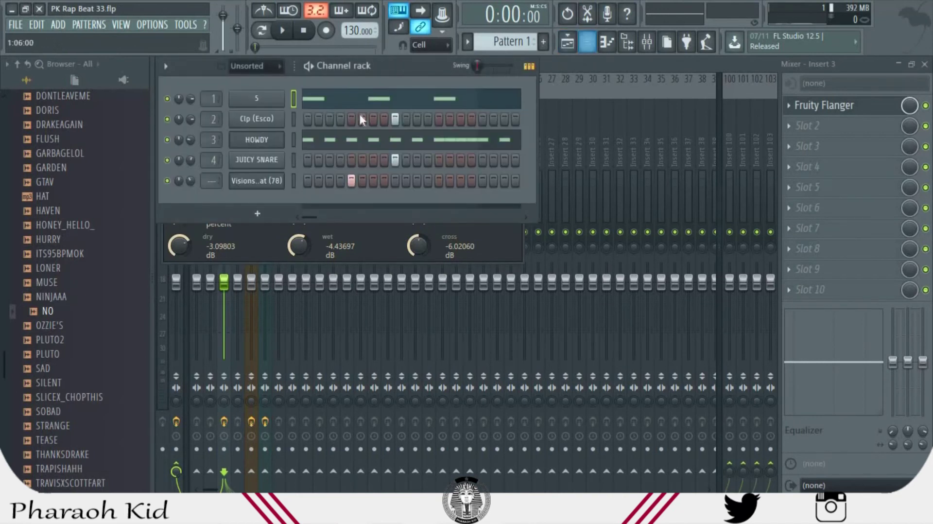
{"action": "key", "text": "space"}
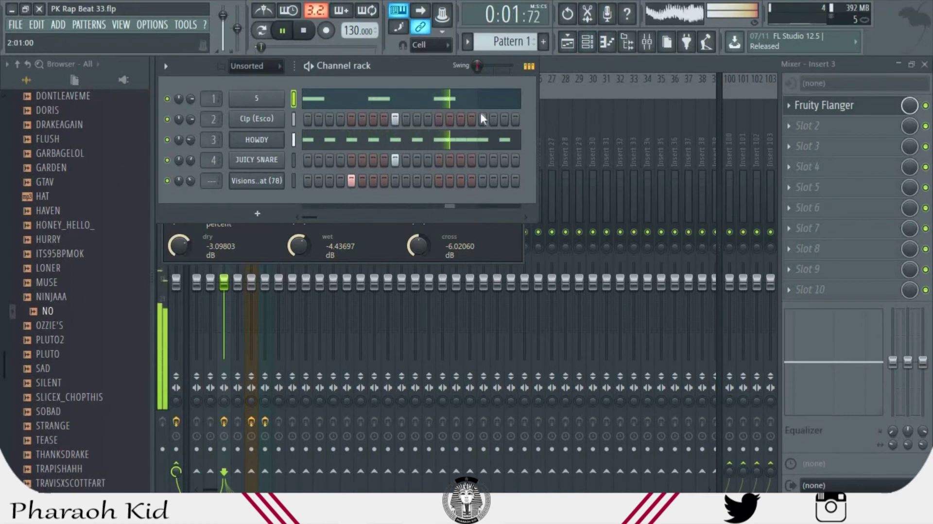
- Solo the HOWDY hi-hat channel in the Channel rack while the song keeps playing
{"action": "left_click", "coordinate": [577, 63]}
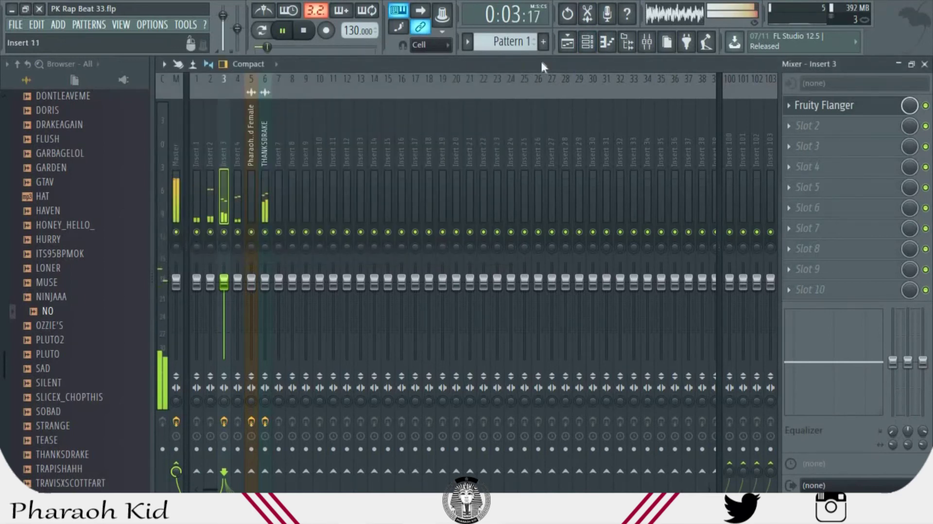
{"action": "left_click", "coordinate": [587, 43]}
{"action": "right_click", "coordinate": [168, 142]}
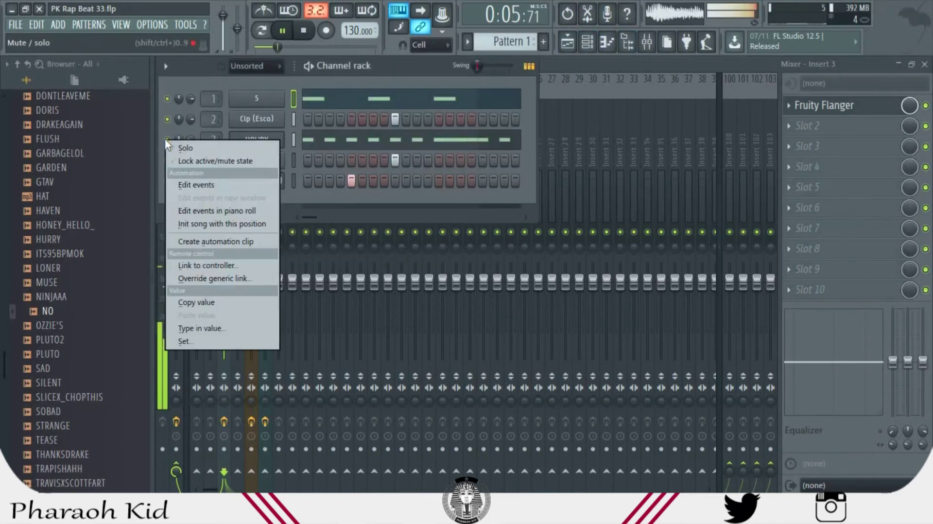
{"action": "left_click", "coordinate": [198, 149]}
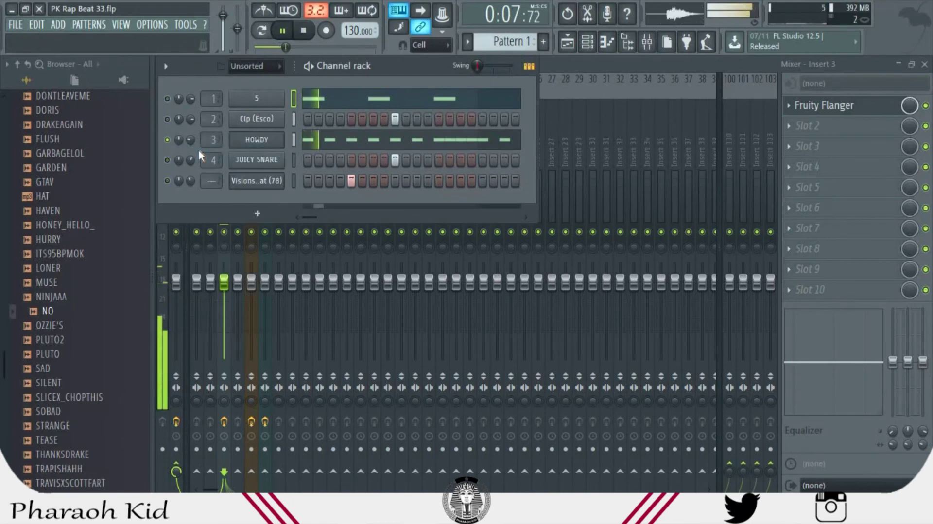
- Reopen Fruity Flanger on Insert 3 and apply its Doubling preset to the soloed hi-hats
{"action": "left_click", "coordinate": [582, 58]}
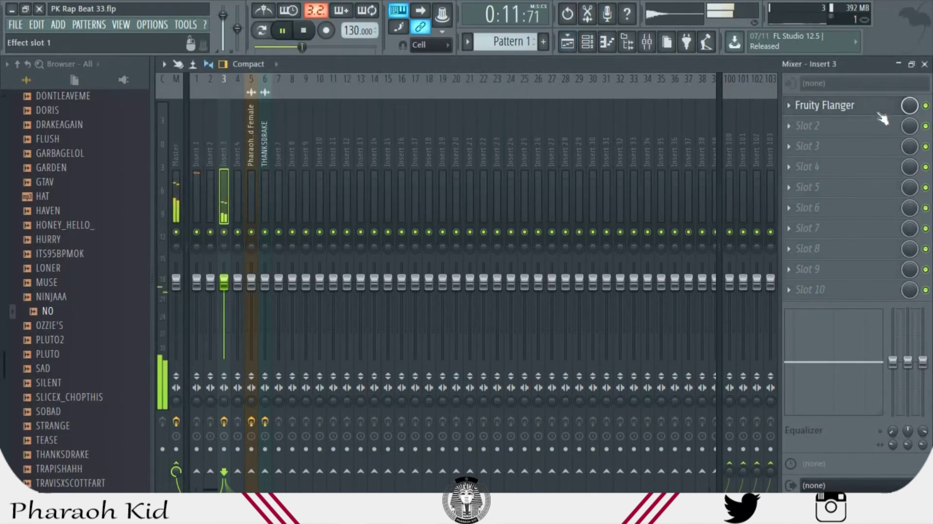
{"action": "left_click", "coordinate": [801, 108]}
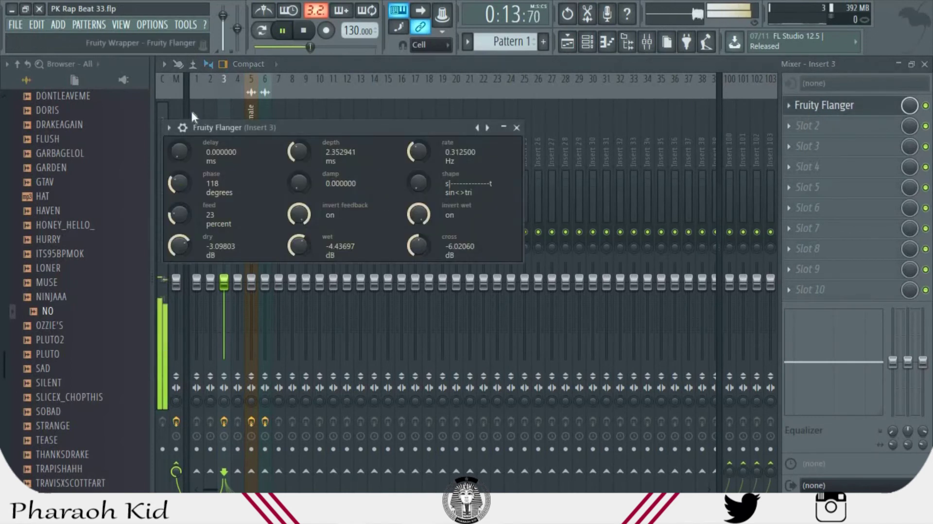
{"action": "left_click", "coordinate": [169, 128]}
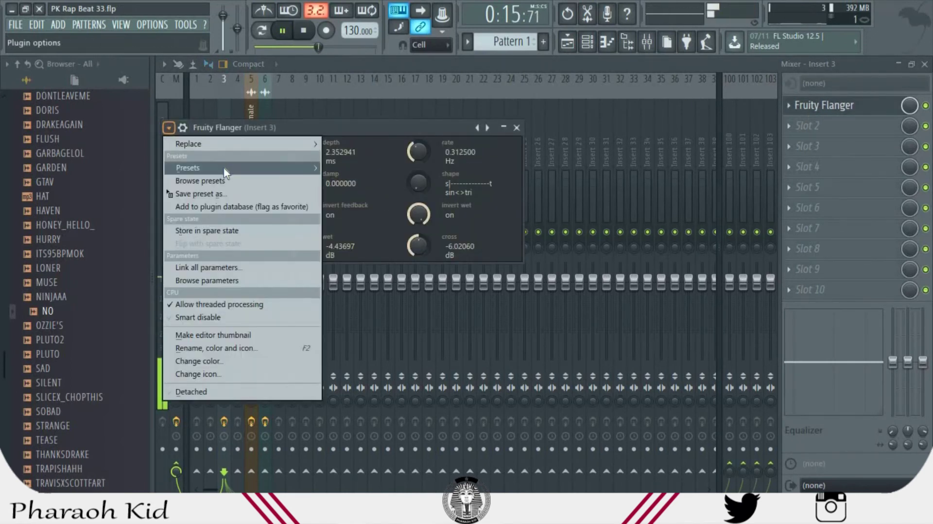
{"action": "mouse_move", "coordinate": [228, 167]}
{"action": "left_click", "coordinate": [359, 163]}
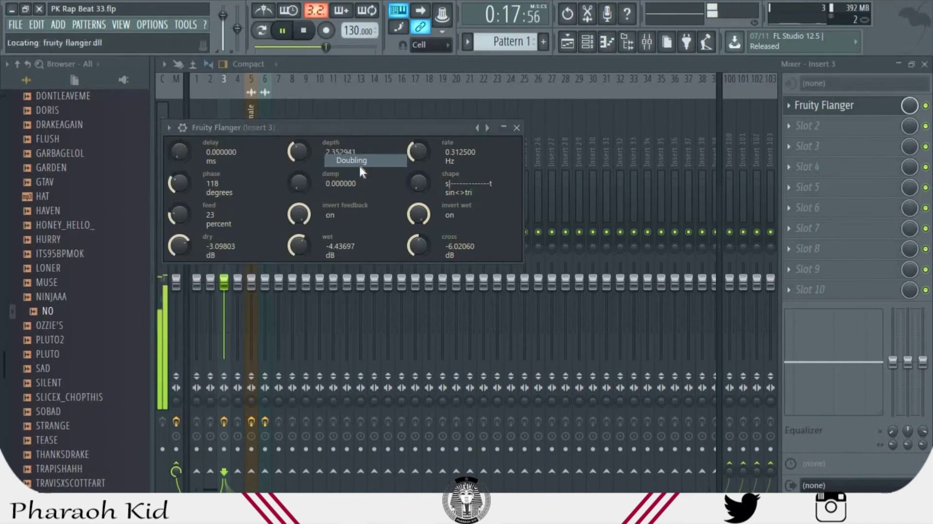
- Audition Fruity Flanger's Simple preset on the soloed hi-hats and restore the Default preset
{"action": "left_click", "coordinate": [168, 127]}
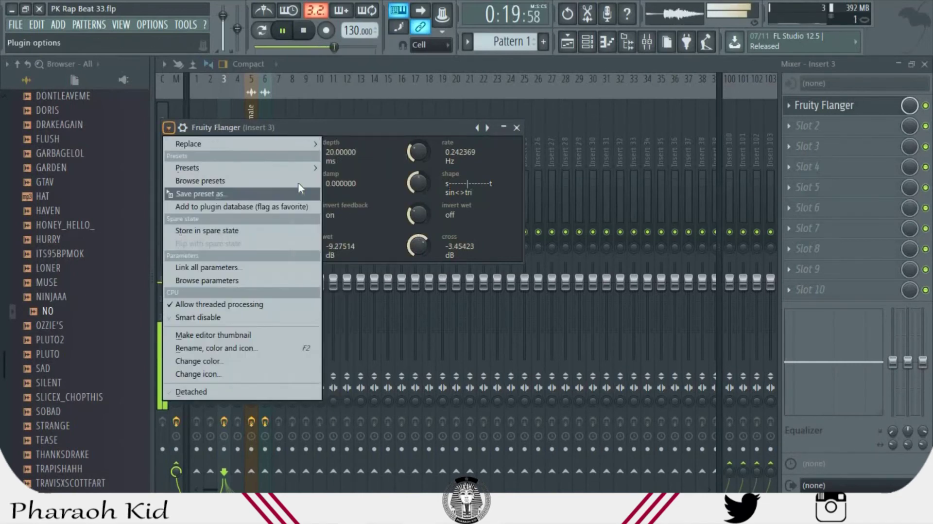
{"action": "mouse_move", "coordinate": [243, 168]}
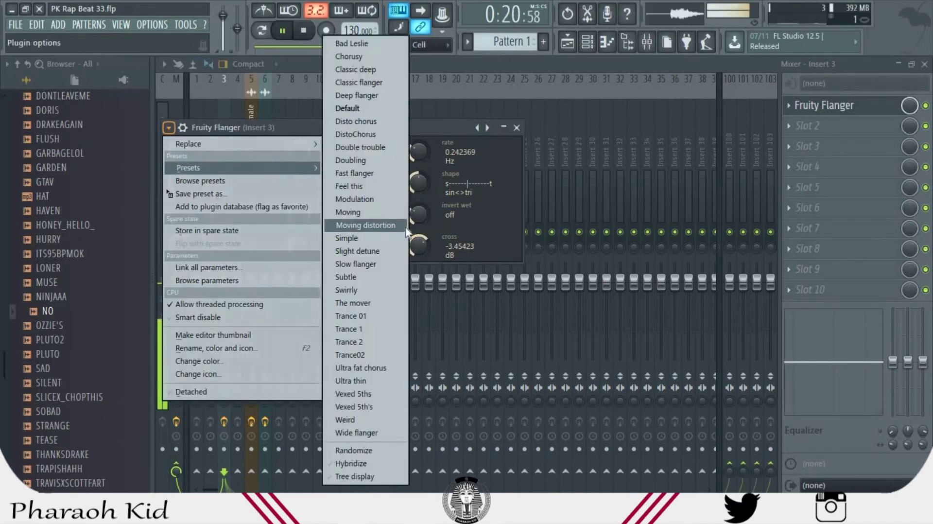
{"action": "left_click", "coordinate": [368, 239]}
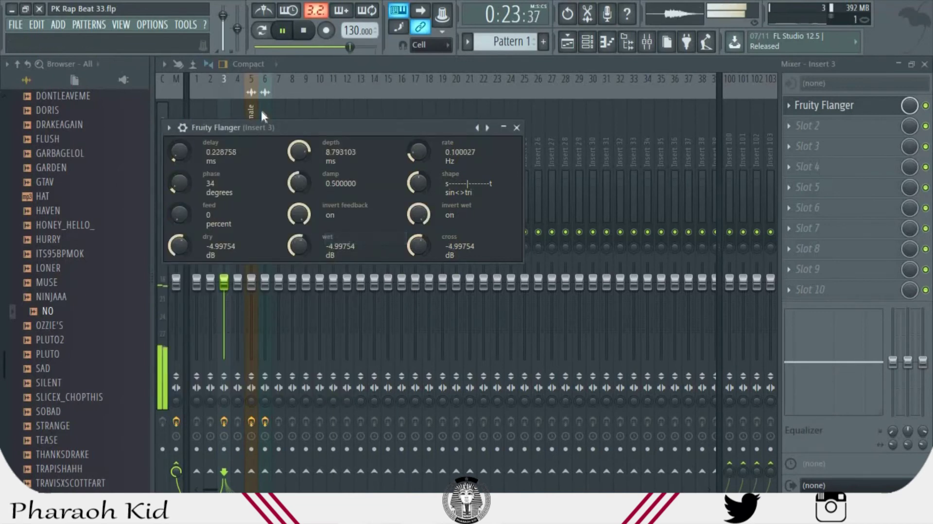
{"action": "left_click", "coordinate": [169, 127]}
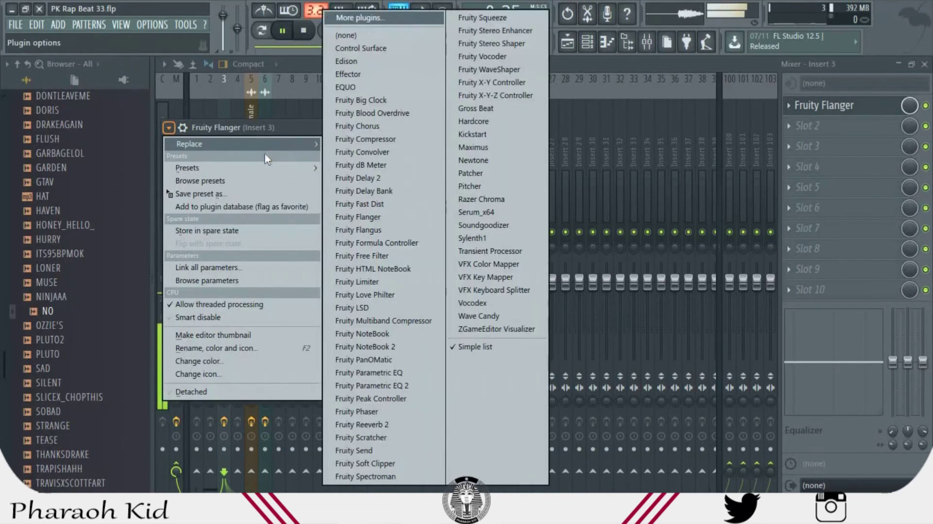
{"action": "mouse_move", "coordinate": [265, 168]}
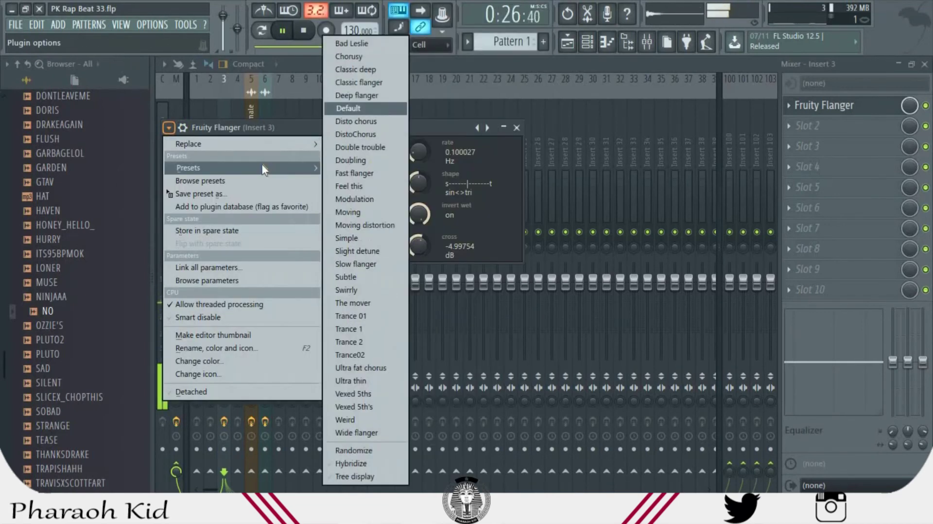
{"action": "left_click", "coordinate": [348, 108]}
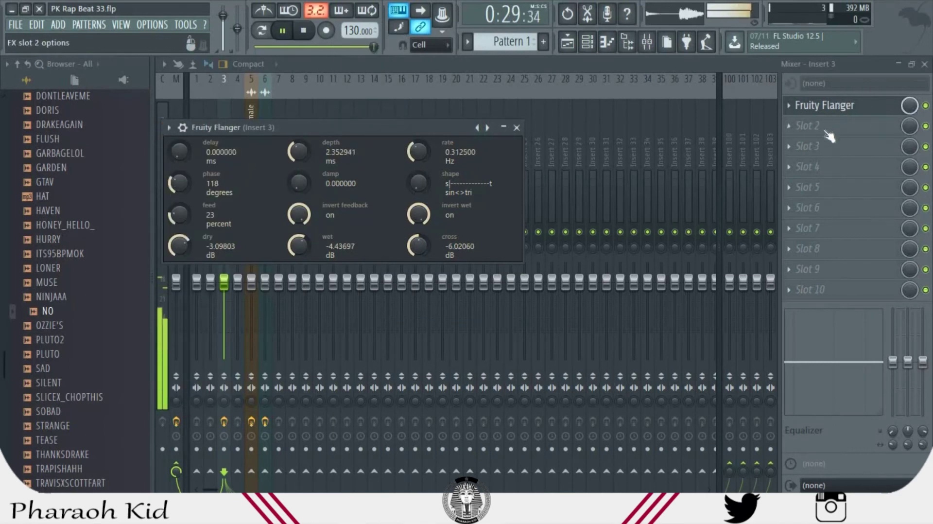
- Replace Fruity Flanger with Fruity Phaser in the first effect slot of Insert 3
{"action": "left_click", "coordinate": [789, 105]}
{"action": "mouse_move", "coordinate": [790, 125]}
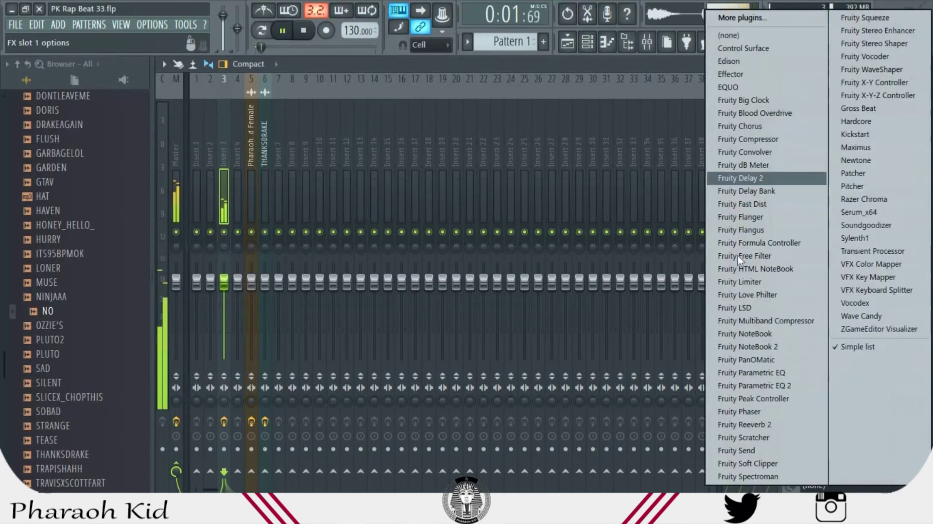
{"action": "left_click", "coordinate": [751, 410]}
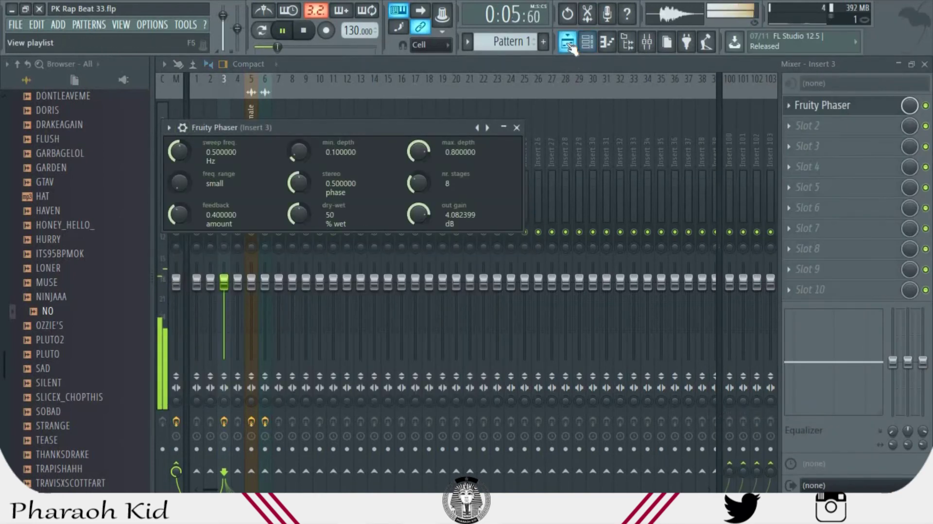
- Unsolo the HOWDY channel, listen to the phased hi-hats in the full arrangement in the playlist, and end playback
{"action": "left_click", "coordinate": [589, 48]}
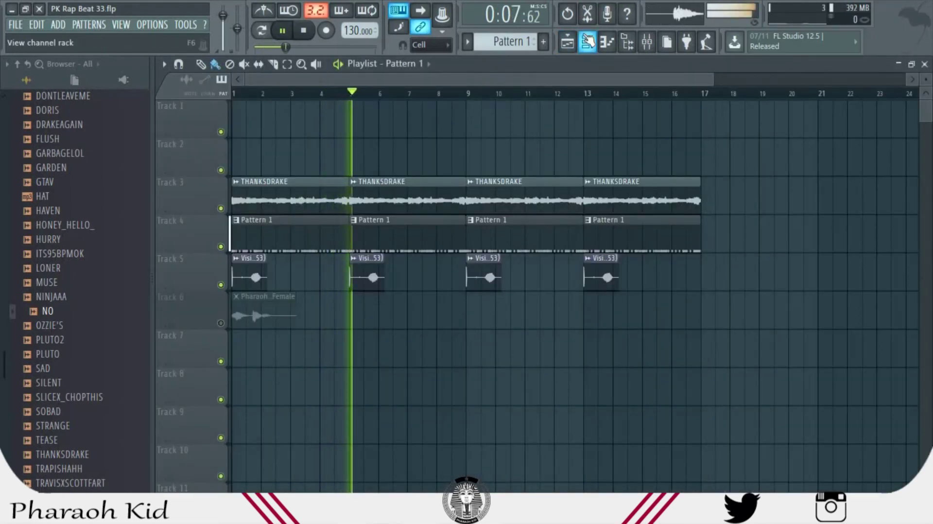
{"action": "left_click", "coordinate": [587, 43]}
{"action": "right_click", "coordinate": [166, 140]}
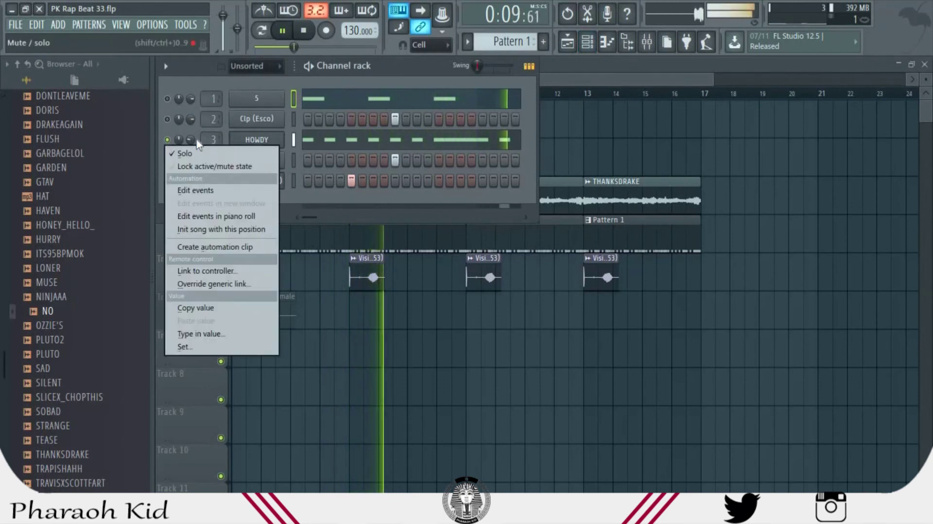
{"action": "left_click", "coordinate": [202, 152]}
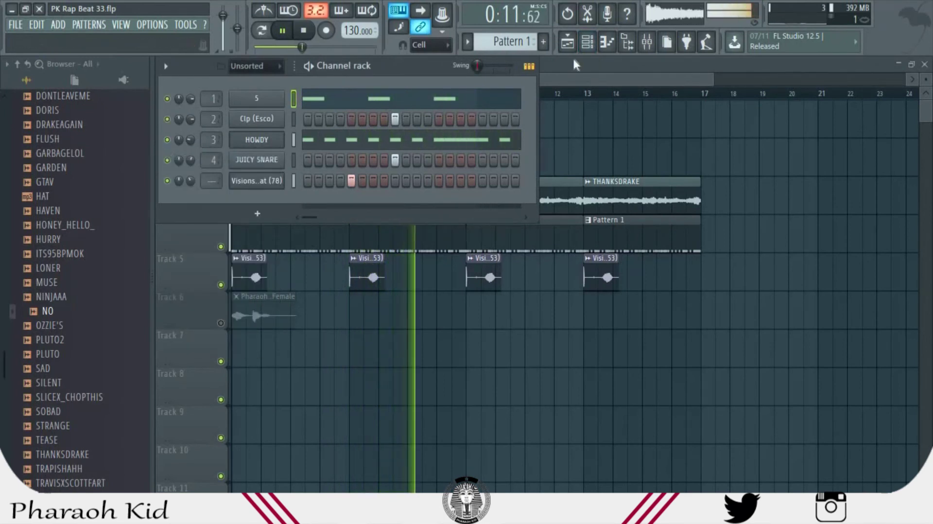
{"action": "left_click", "coordinate": [588, 77]}
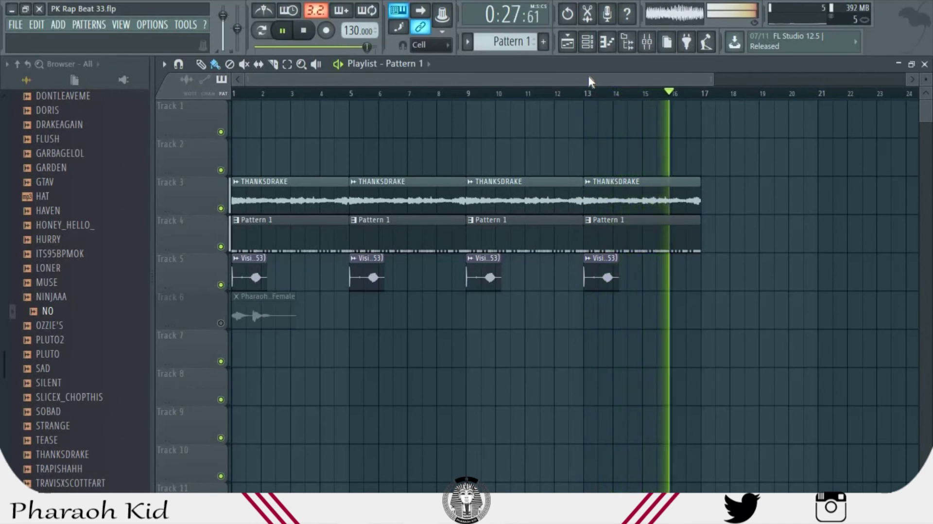
{"action": "key", "text": "space"}
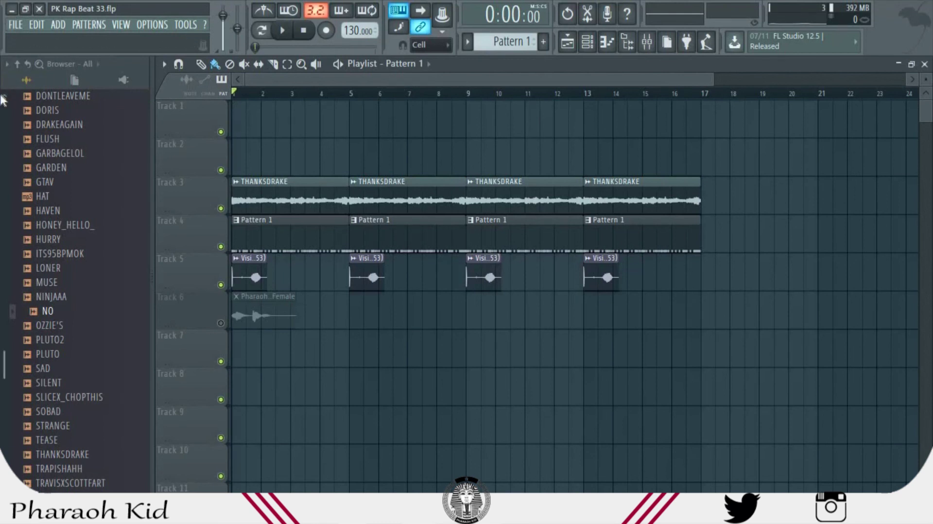
- Look through the sample pack folders in the browser, including the Samps For Dayz contents and the folders at the start of the list
{"action": "scroll", "coordinate": [3, 100], "scroll_direction": "up", "scroll_amount": 15}
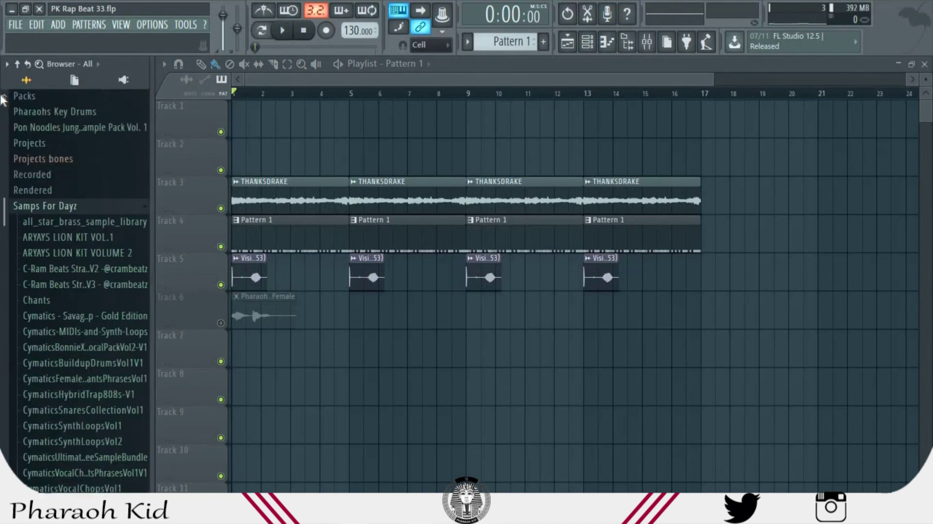
{"action": "scroll", "coordinate": [2, 207], "scroll_direction": "up", "scroll_amount": 6}
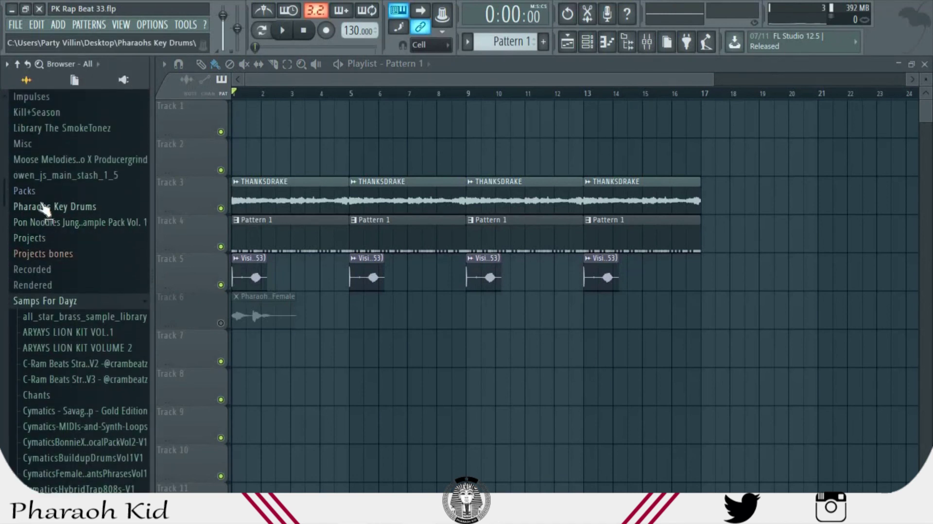
{"action": "left_click_drag", "start_coordinate": [2, 200], "coordinate": [4, 221]}
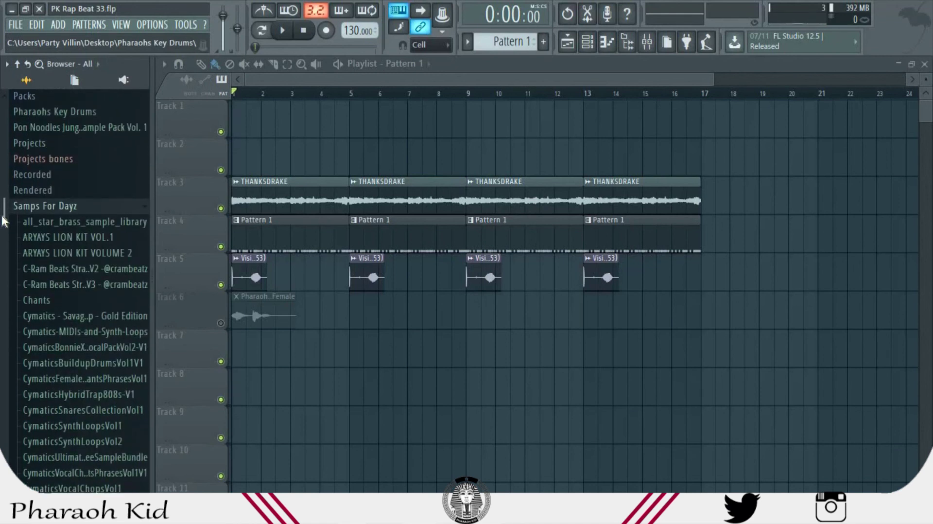
{"action": "left_click_drag", "start_coordinate": [2, 219], "coordinate": [7, 240]}
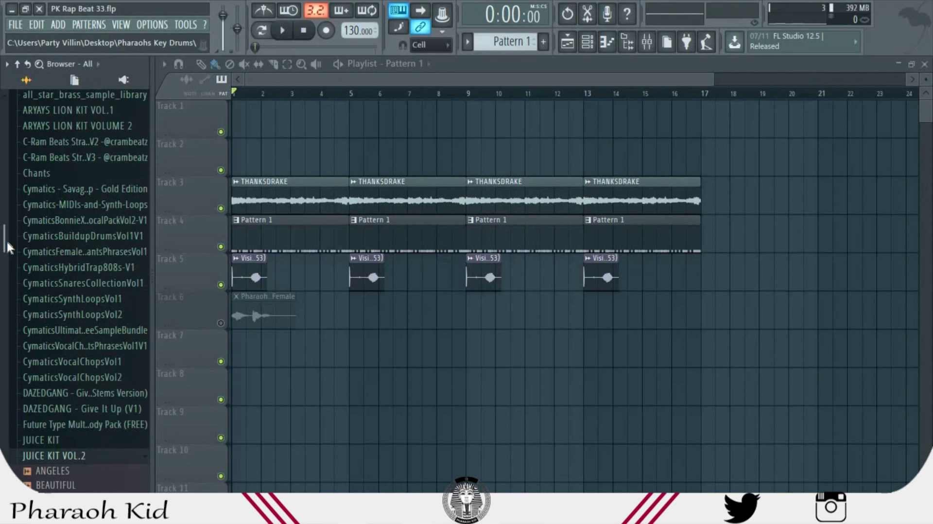
{"action": "left_click_drag", "start_coordinate": [1, 238], "coordinate": [2, 86]}
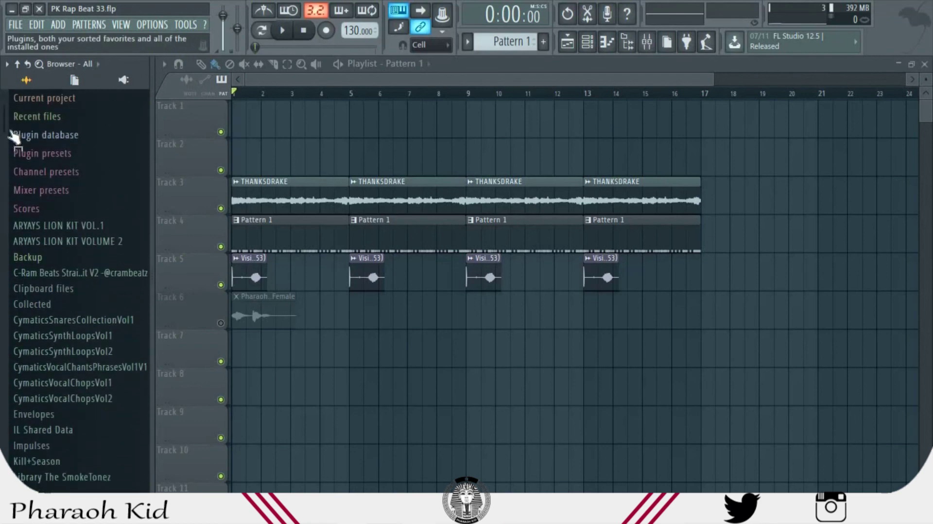